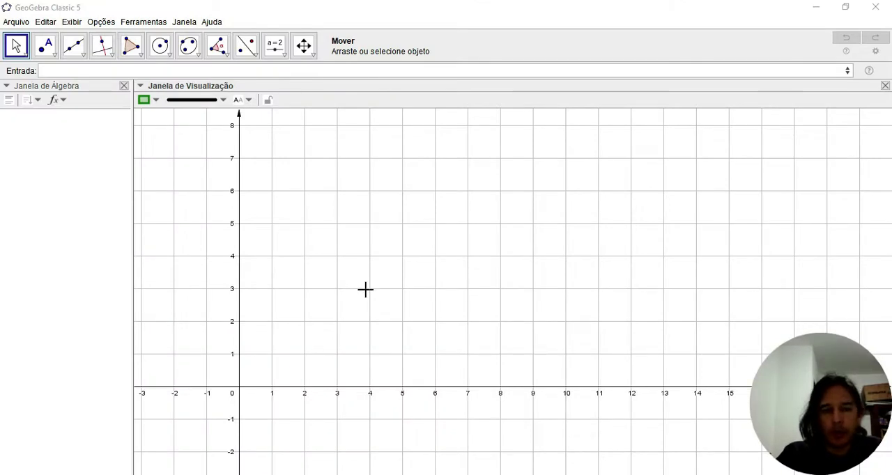
Draw a four-sided polygon with vertices at about (1.6, 2.4), (3.5, 2.3), (1.5, 4.4) and (0.5, 3.5)
left_click_drag(365, 290, 434, 330)
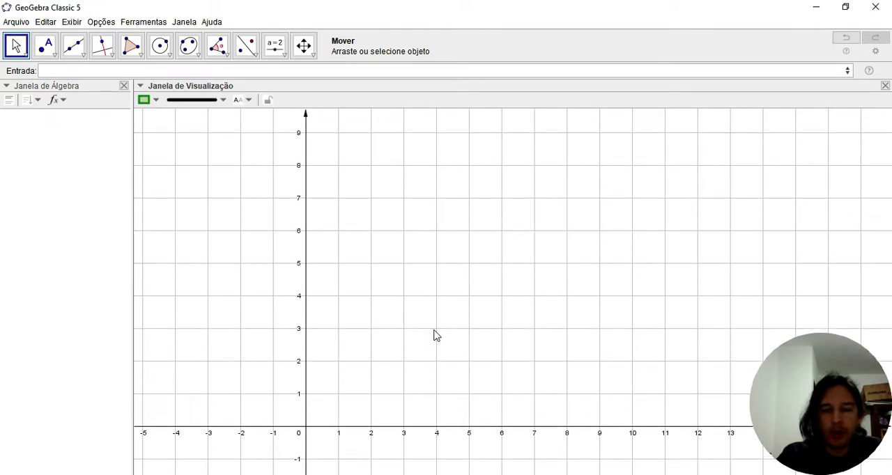
left_click(131, 46)
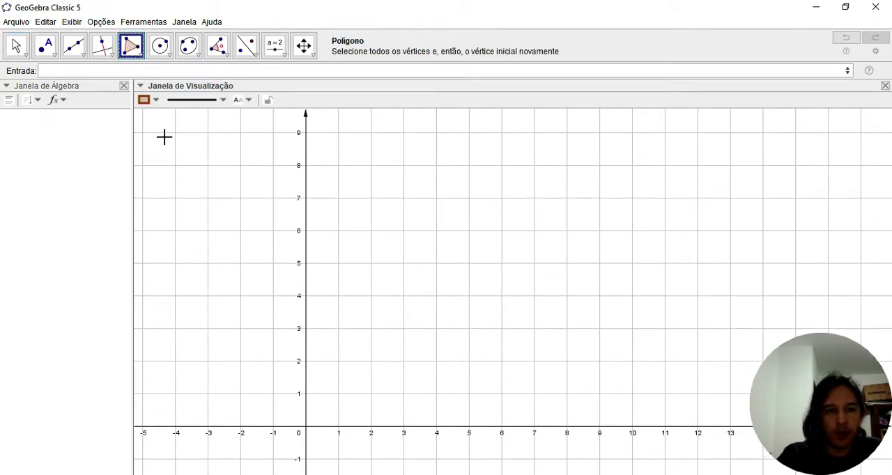
left_click(356, 349)
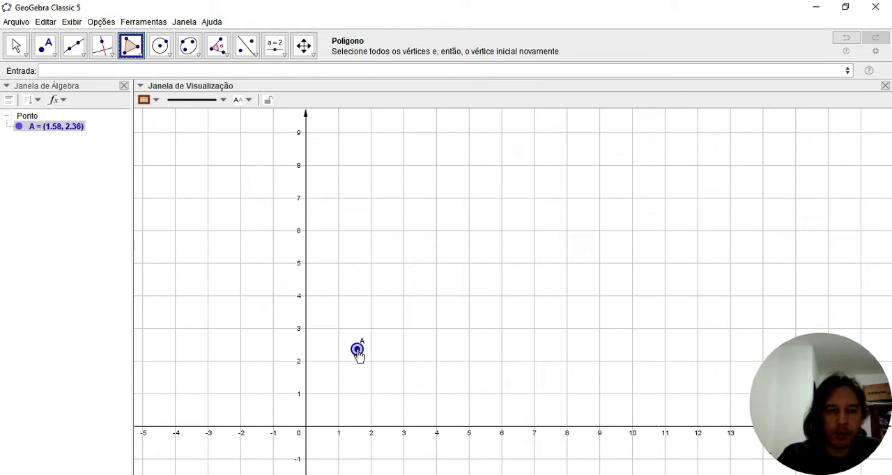
left_click(420, 349)
left_click_drag(419, 281, 356, 281)
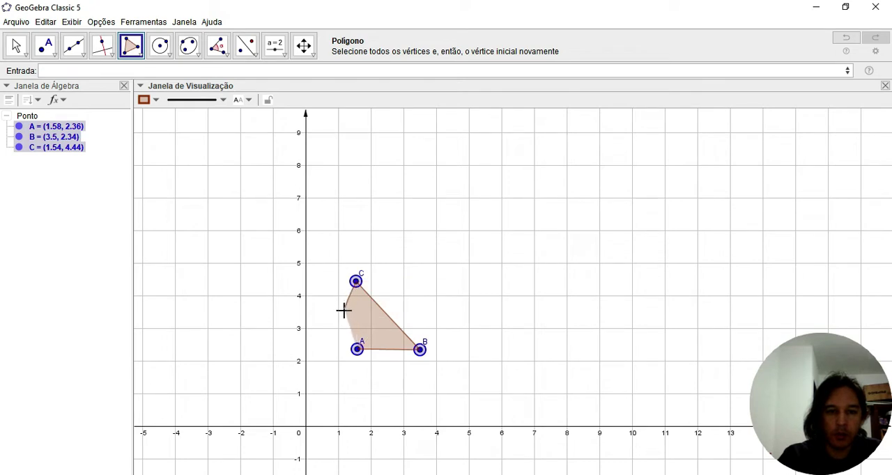
left_click(321, 314)
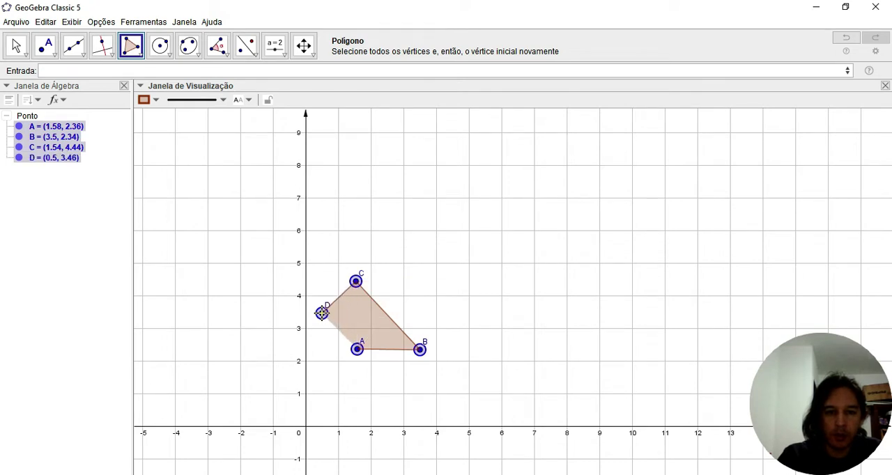
left_click(356, 349)
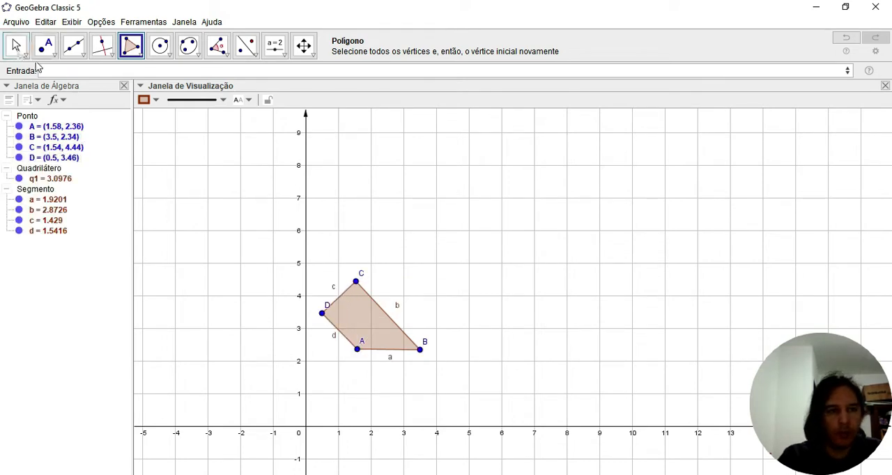
key("Escape")
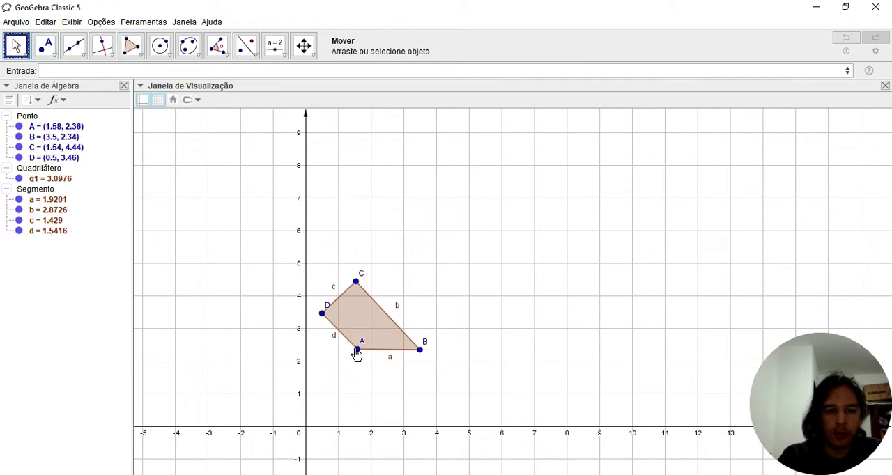
Move the quadrilateral's vertices A, B, C and D to (0, 0), (1, 0), (1, 1) and (0, 1), forming a unit square
left_click_drag(359, 353, 306, 426)
left_click_drag(421, 351, 338, 427)
left_click_drag(322, 315, 308, 400)
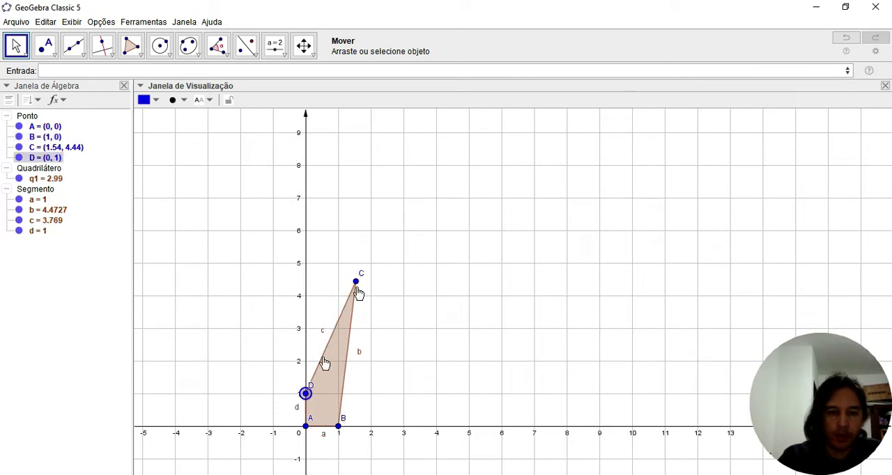
left_click_drag(355, 282, 337, 397)
left_click(404, 255)
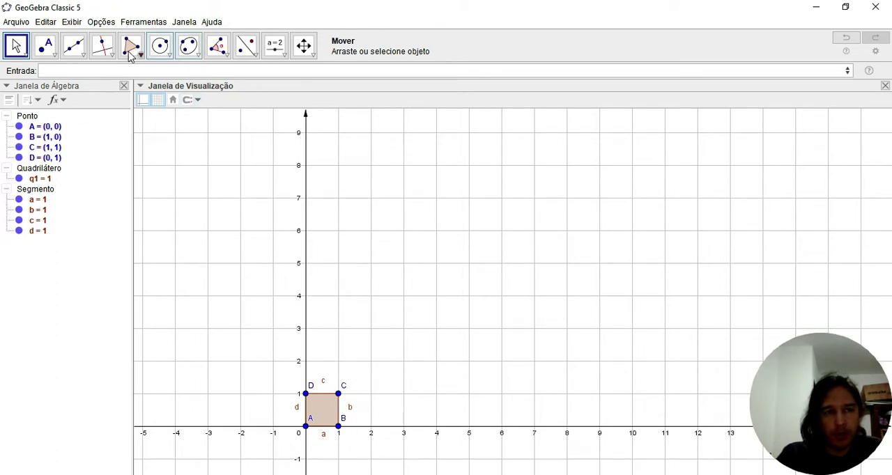
Create a horizontal unit vector from (-4, 2) to (-3, 2)
left_click(81, 58)
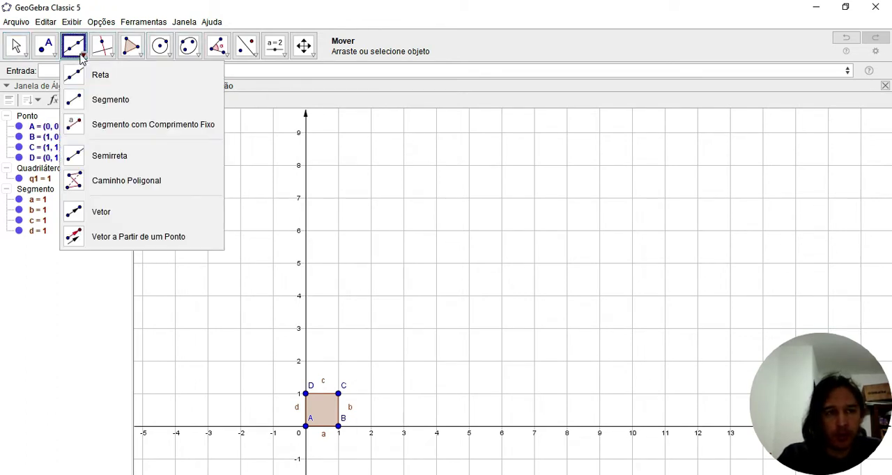
mouse_move(52, 57)
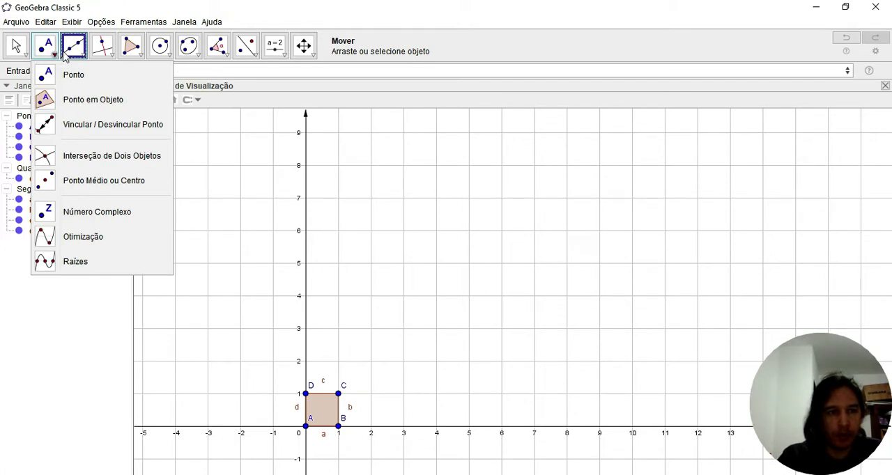
left_click(115, 214)
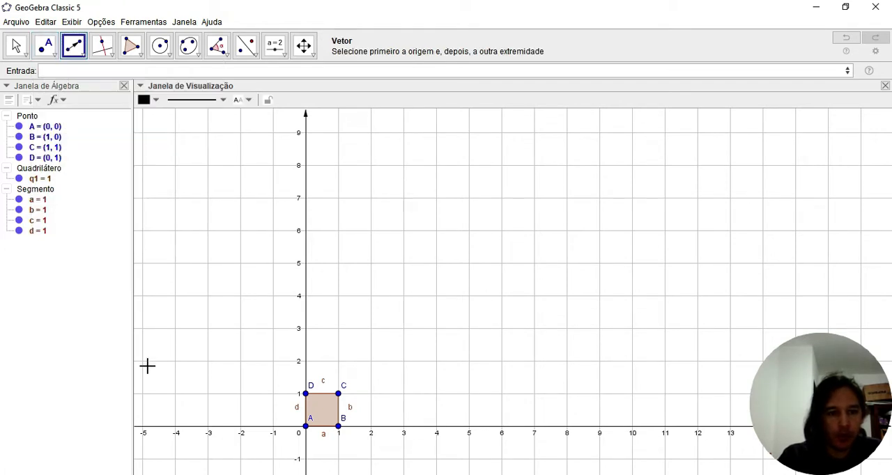
left_click(175, 360)
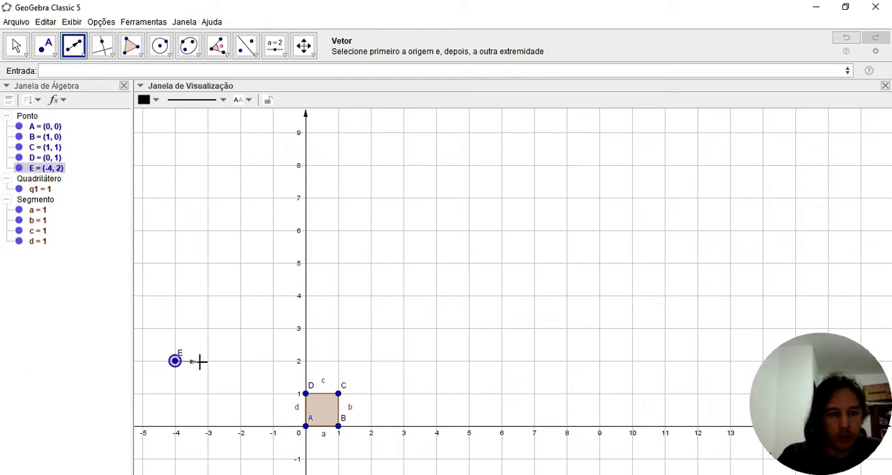
left_click(208, 361)
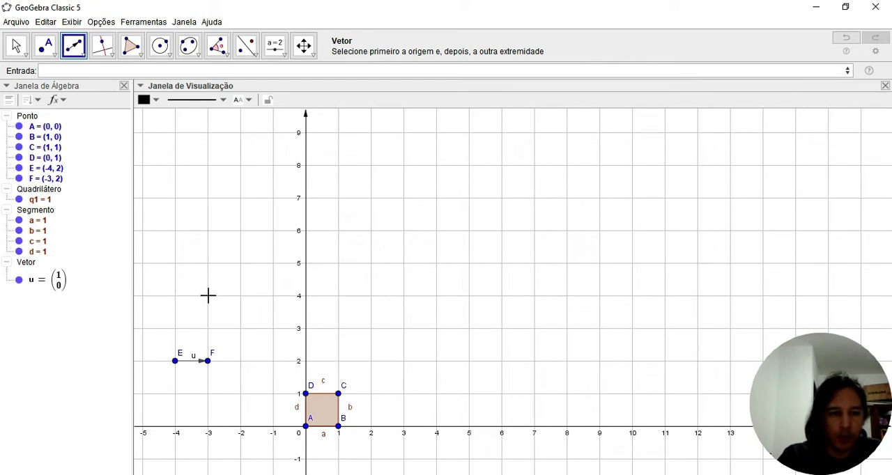
Create a vertical unit vector from (-3, 5) to (-3, 6)
left_click(207, 262)
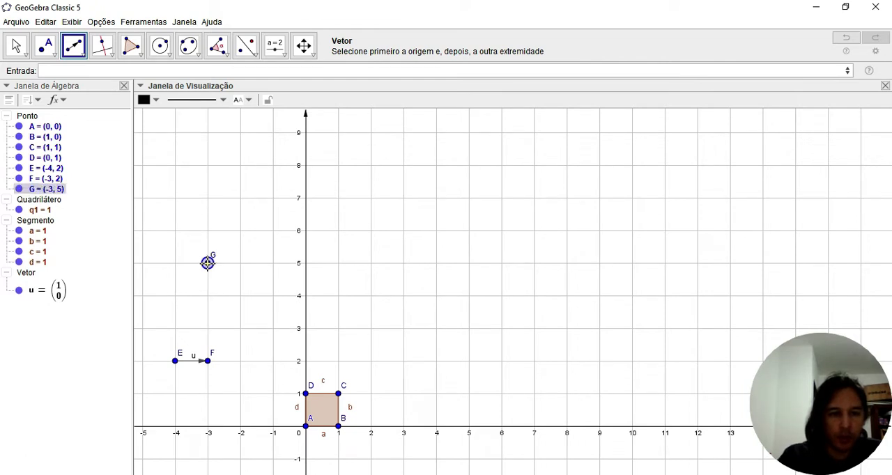
left_click(207, 231)
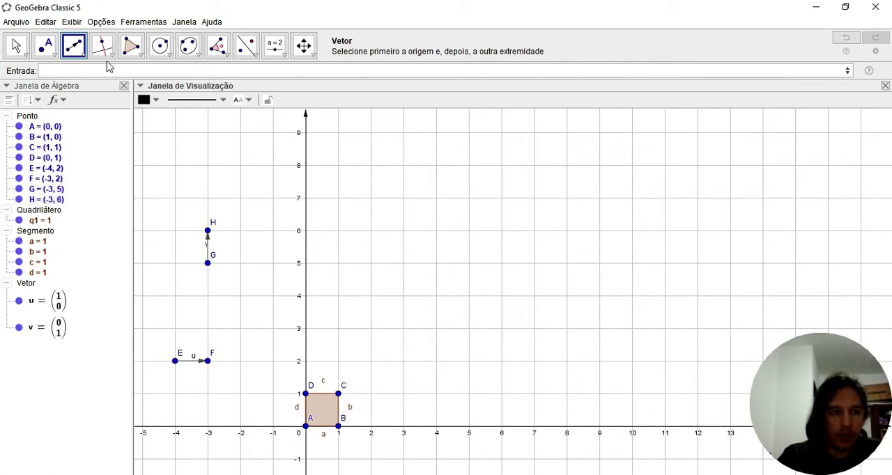
left_click(19, 48)
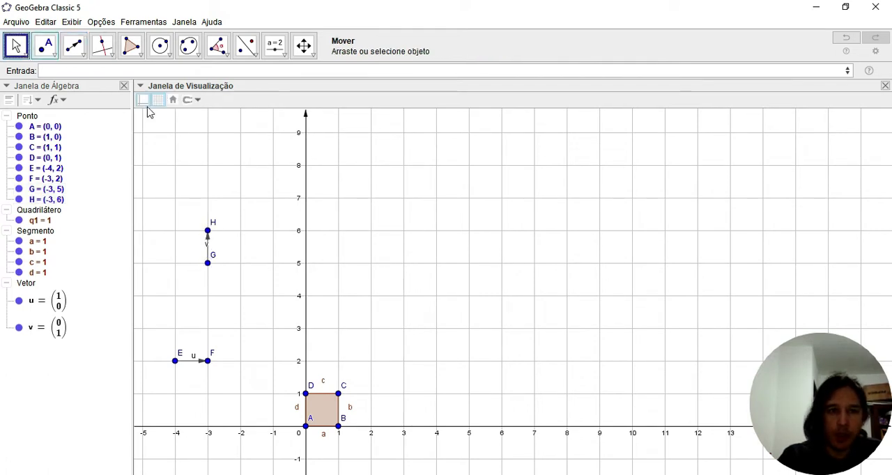
Create a number slider named n above the vectors, with minimum 1, maximum 20 and increment 1
left_click(283, 59)
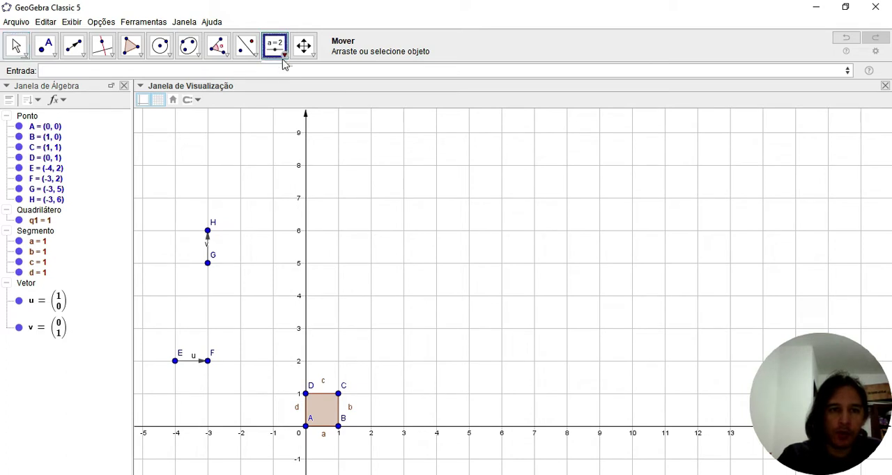
left_click(297, 76)
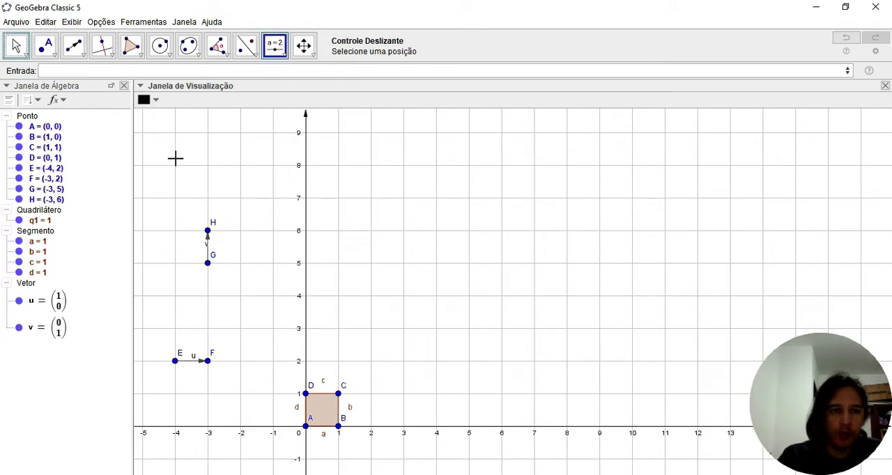
left_click(160, 151)
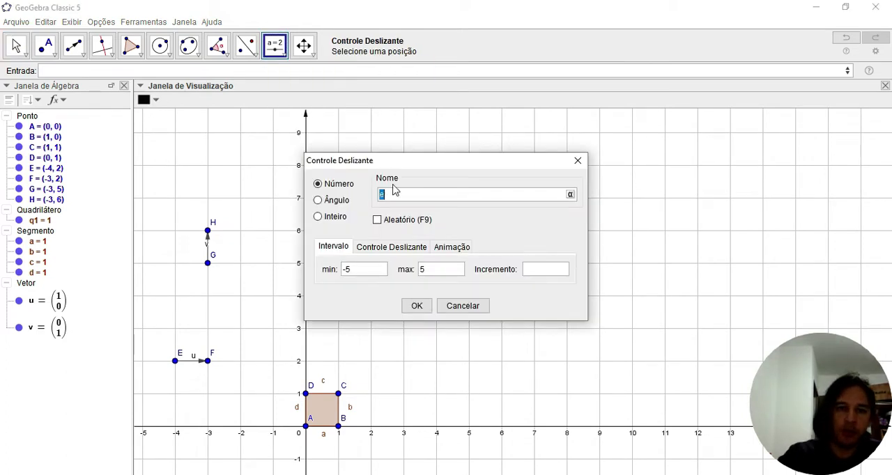
type("n")
left_click_drag(352, 277, 332, 277)
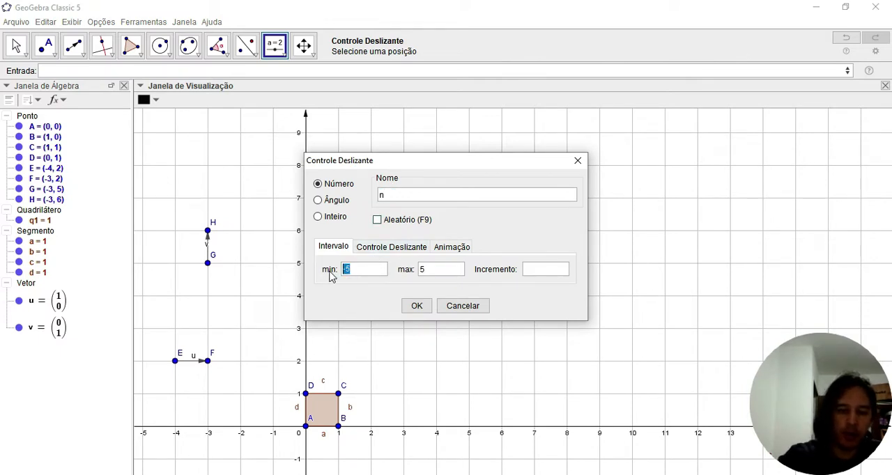
type("1")
key("Tab")
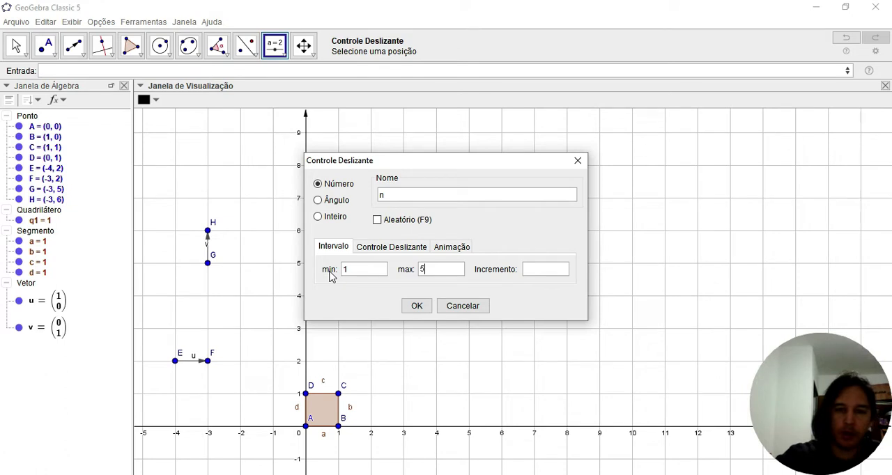
key("BackSpace")
type("20")
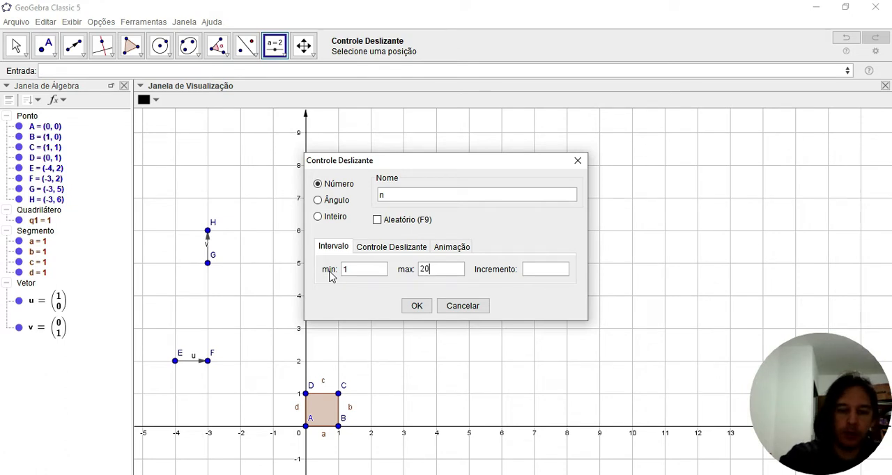
key("Tab")
type("1")
left_click(423, 310)
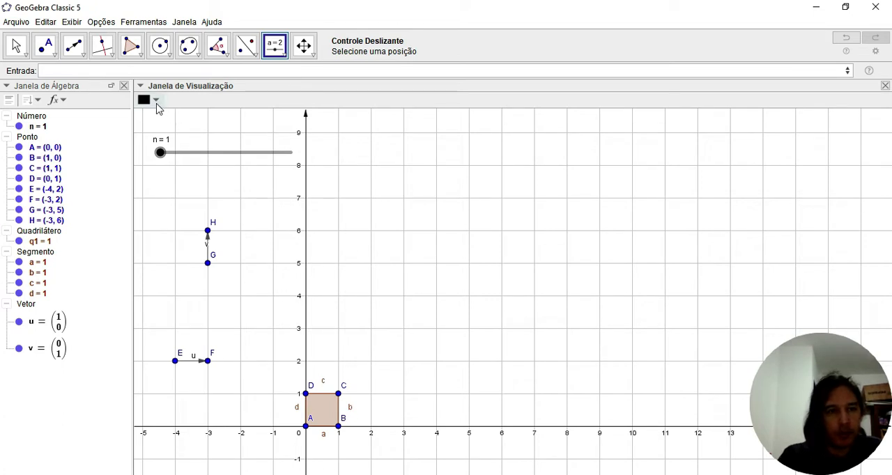
Start a Sequência command with expression, variable, initial and final values, using Transladar(q1, k*u) as its expression
left_click(144, 72)
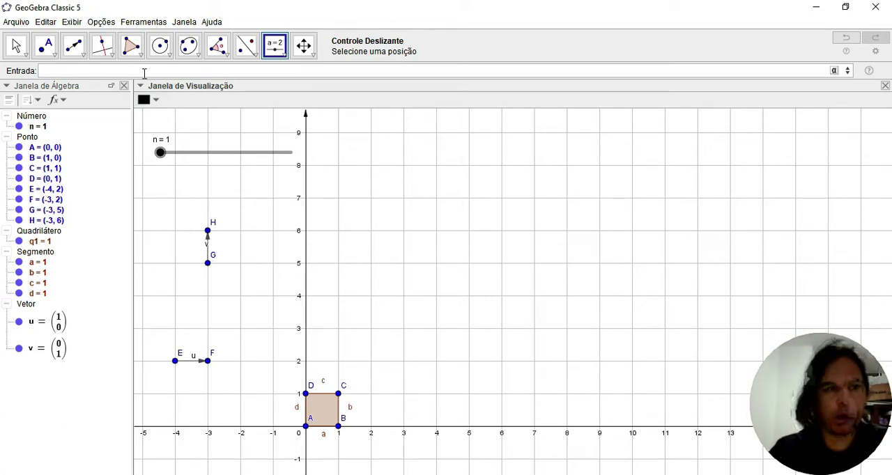
type("sequ")
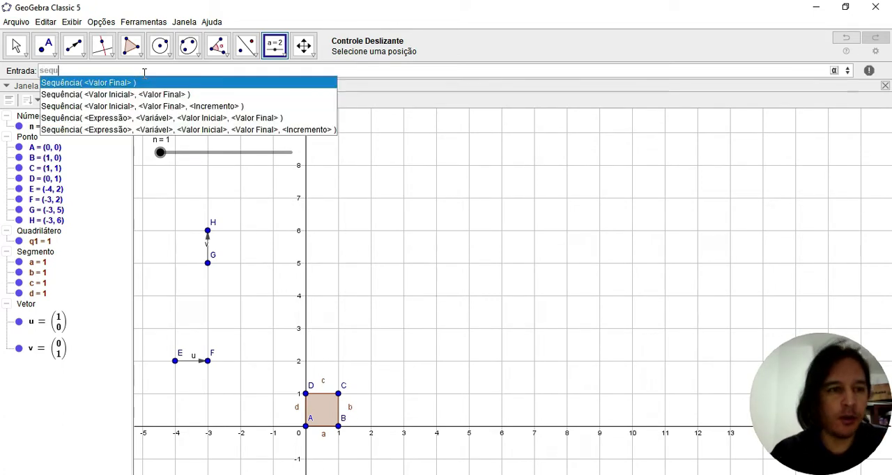
left_click(158, 119)
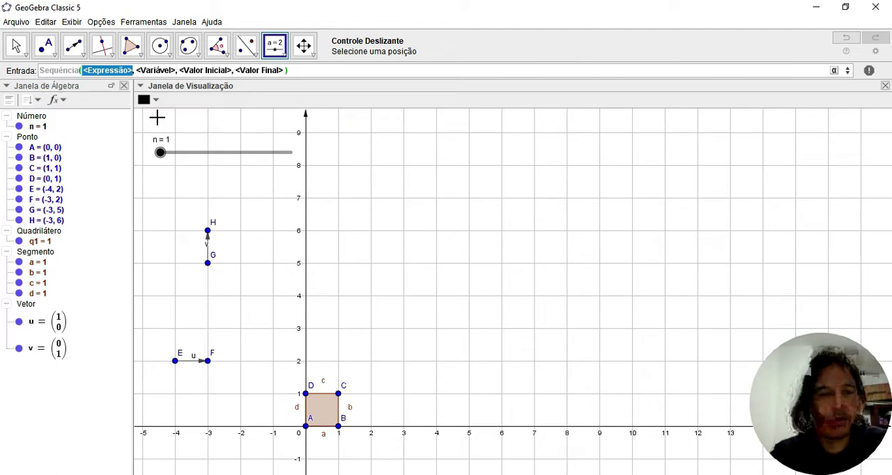
type("trans")
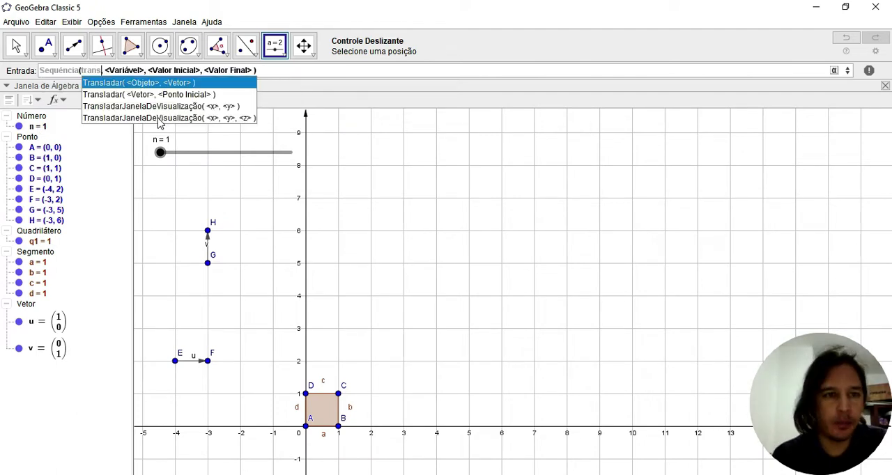
left_click(154, 85)
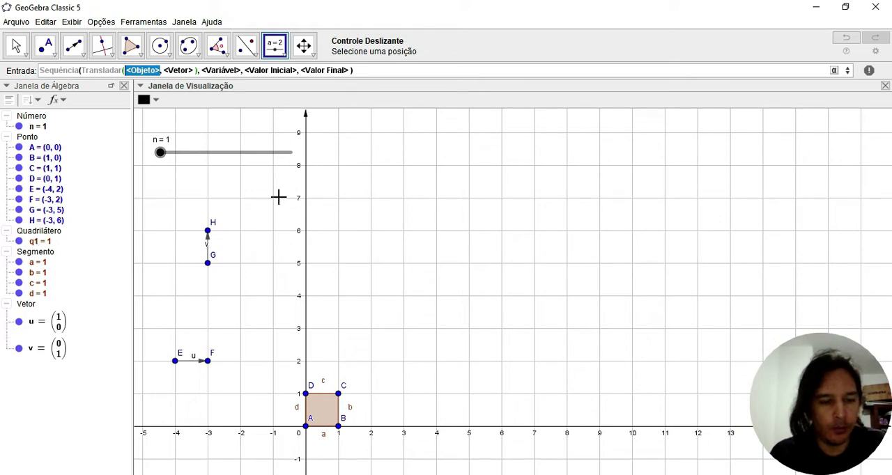
type("q1")
key("Tab")
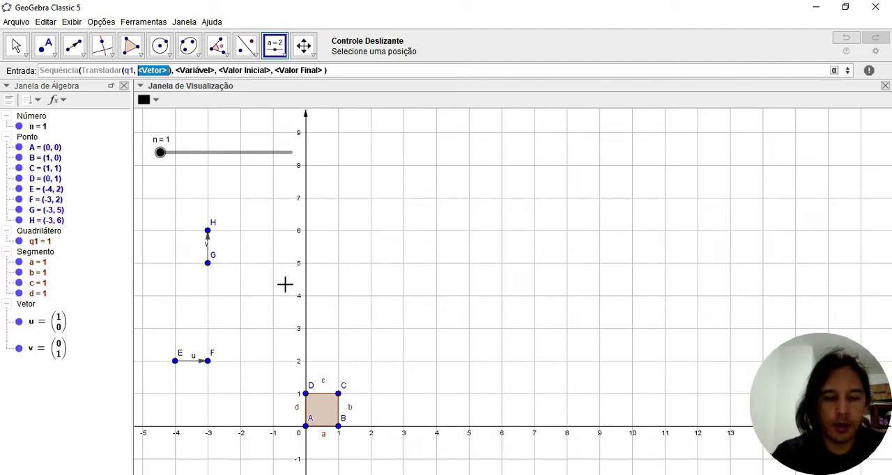
type("k*u")
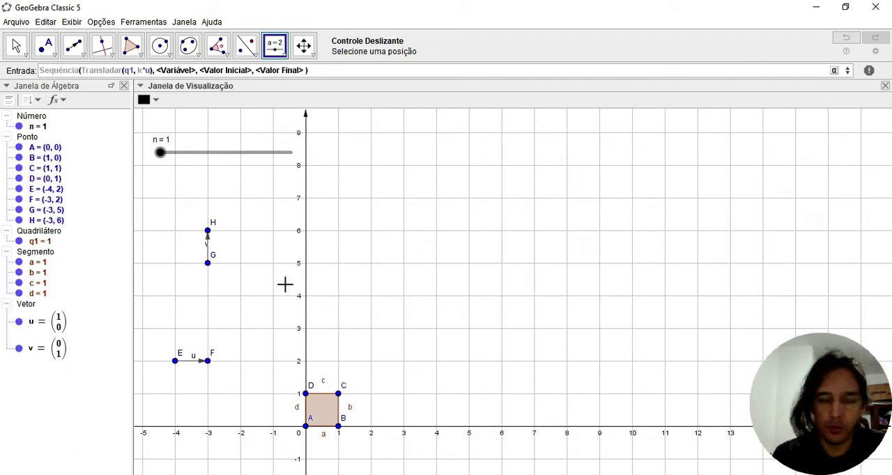
key("Tab")
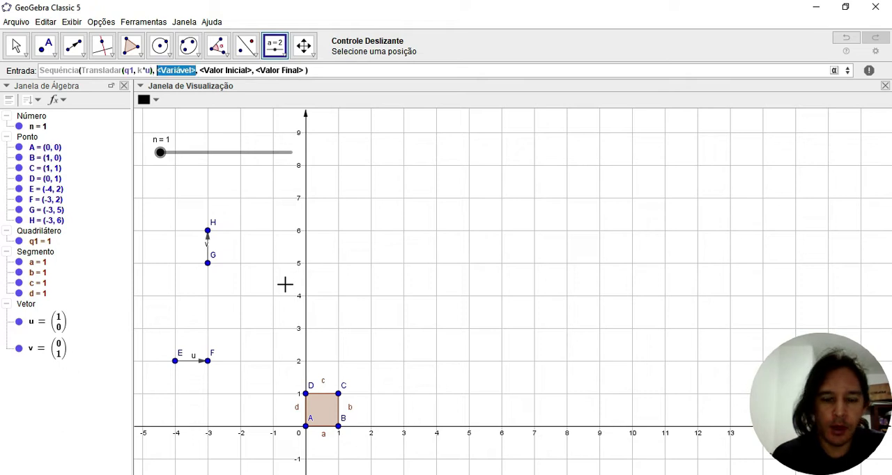
Complete the Sequência command with variable k running from 0 to n-1 and create the row of squares
type("k")
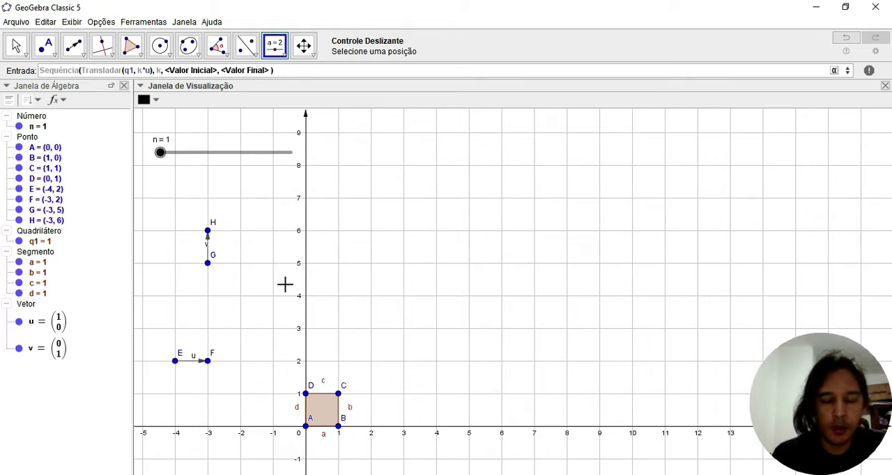
key("Tab")
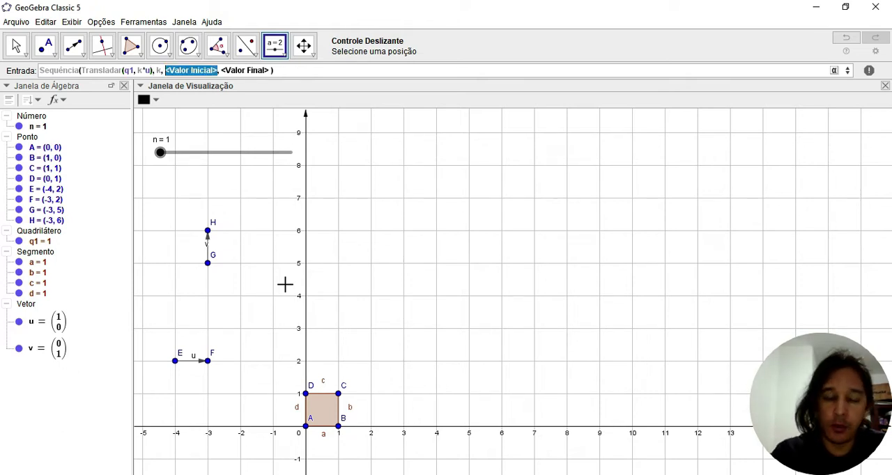
type("0")
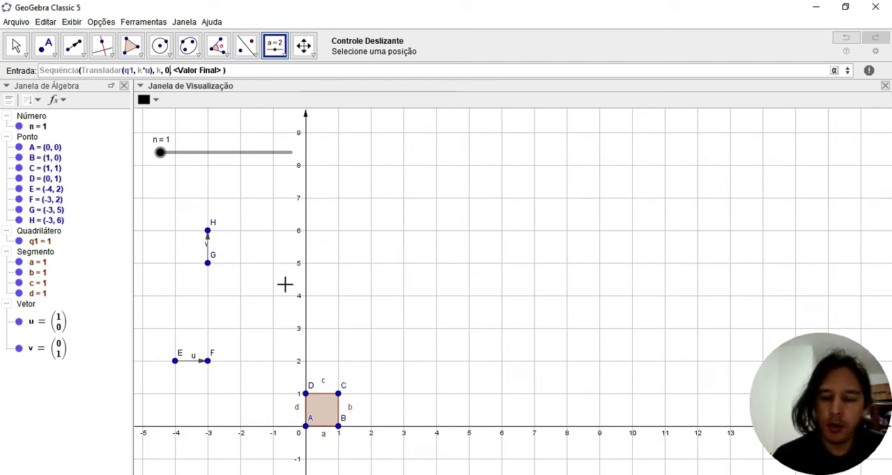
key("Tab")
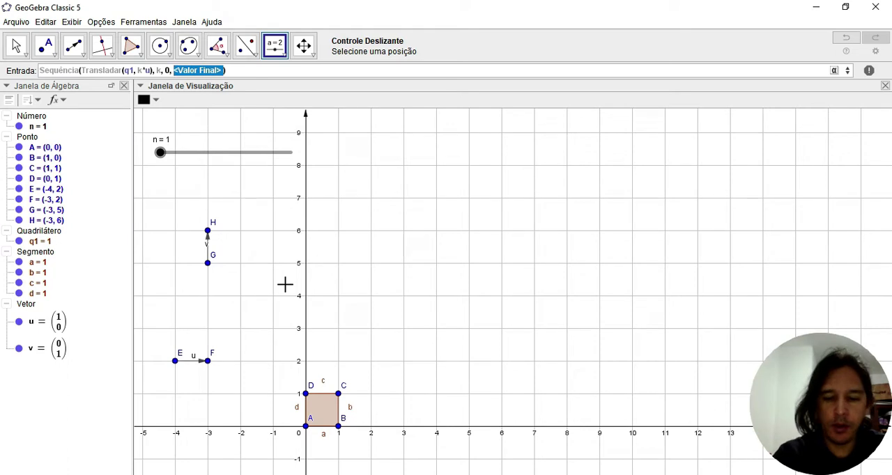
type("n")
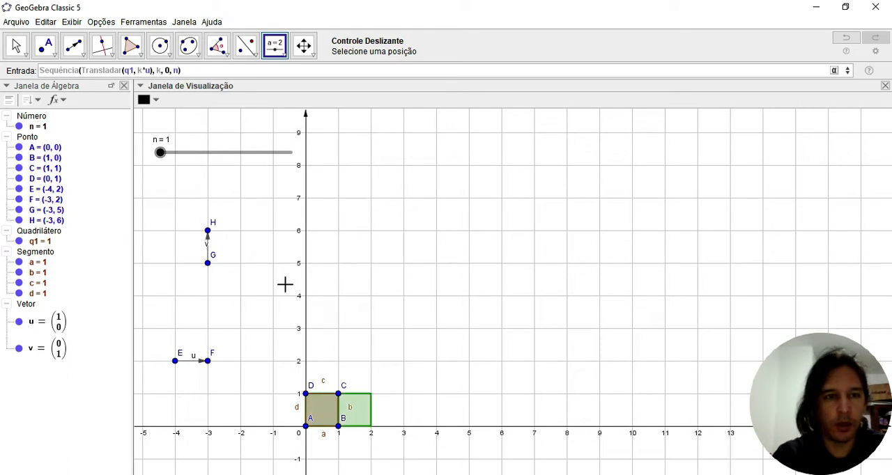
type("-1")
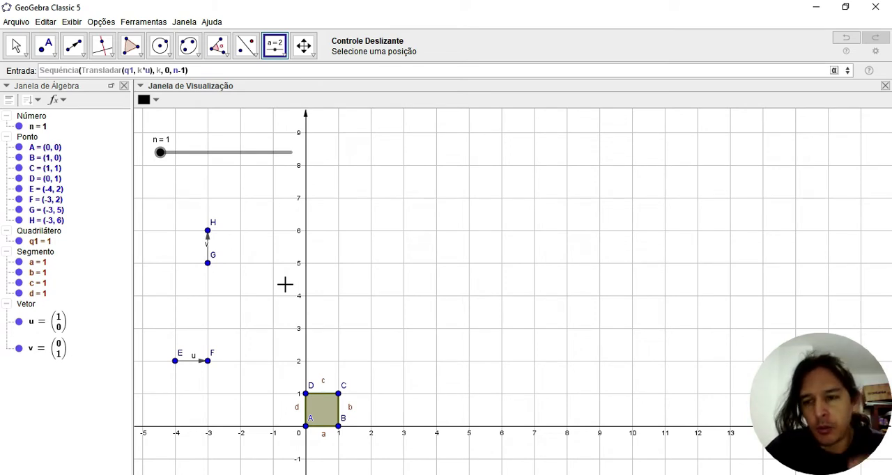
key("Return")
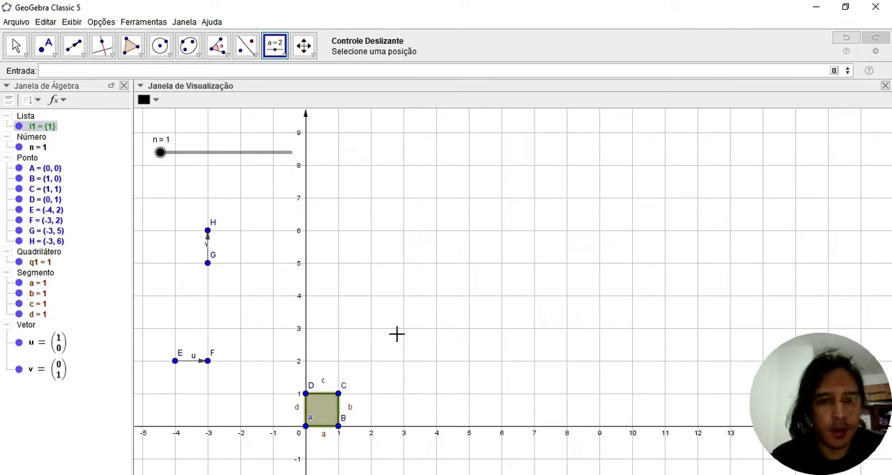
left_click(365, 312)
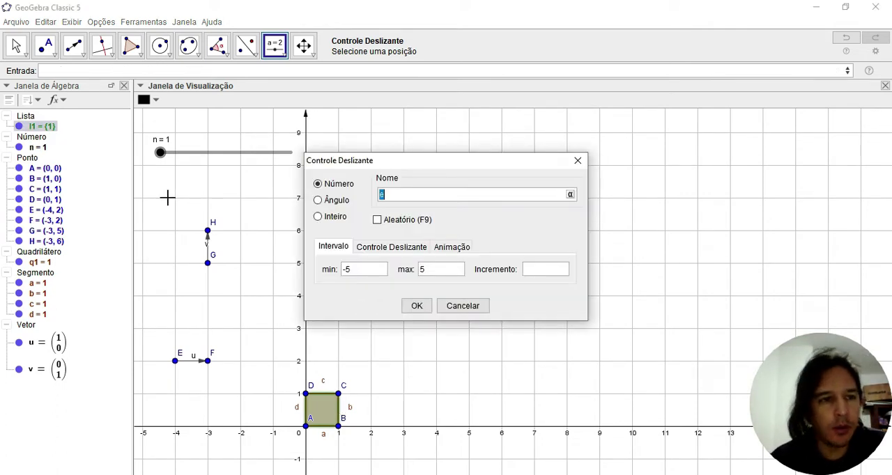
left_click(462, 306)
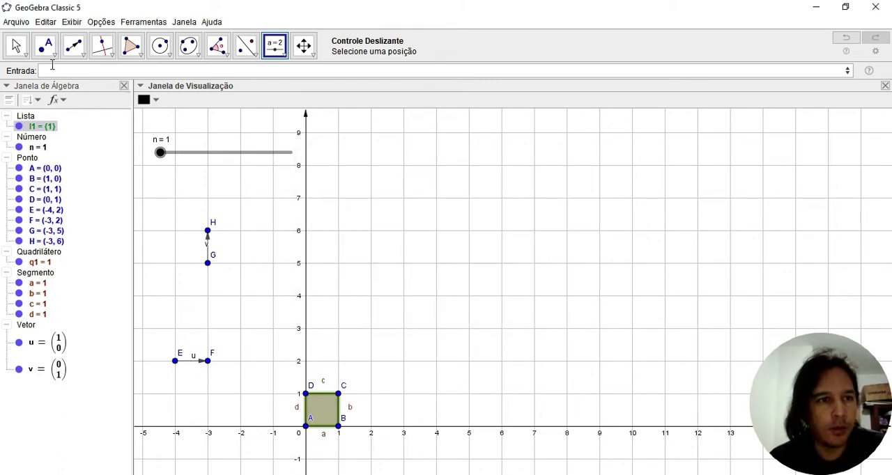
Hide the original square q1 and select the list l1
left_click(15, 47)
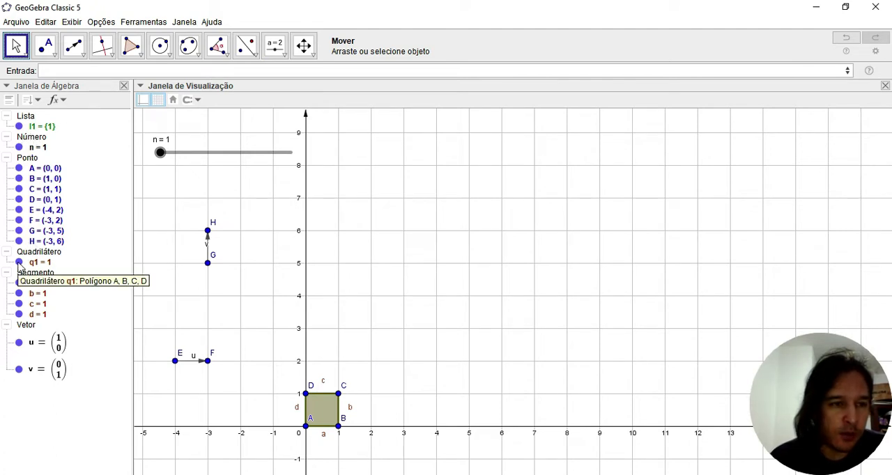
left_click(18, 263)
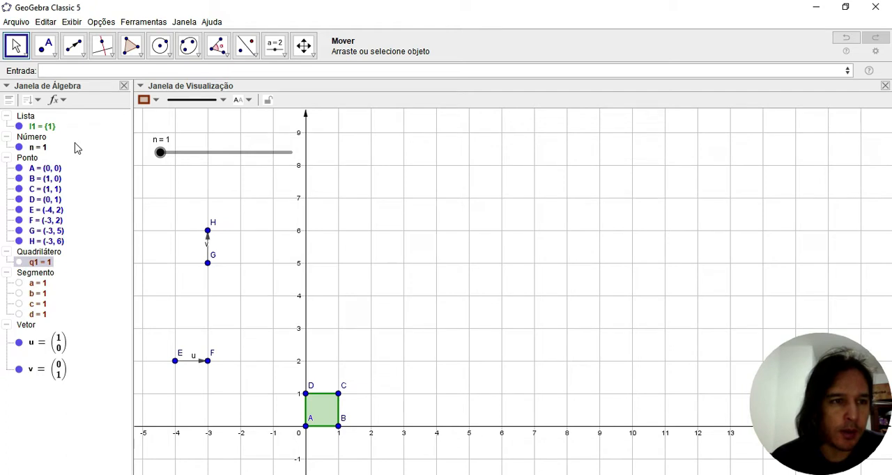
left_click(40, 128)
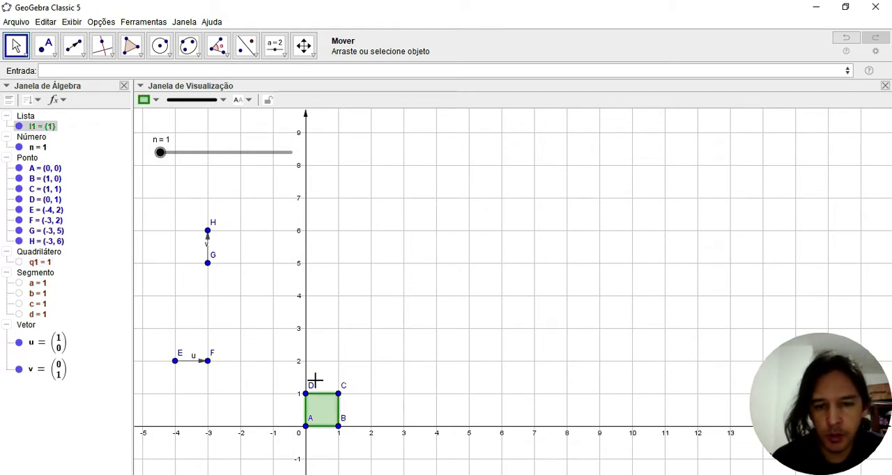
Raise slider n through 2 and 3 up to 12 to extend the row of squares
left_click_drag(162, 153, 167, 155)
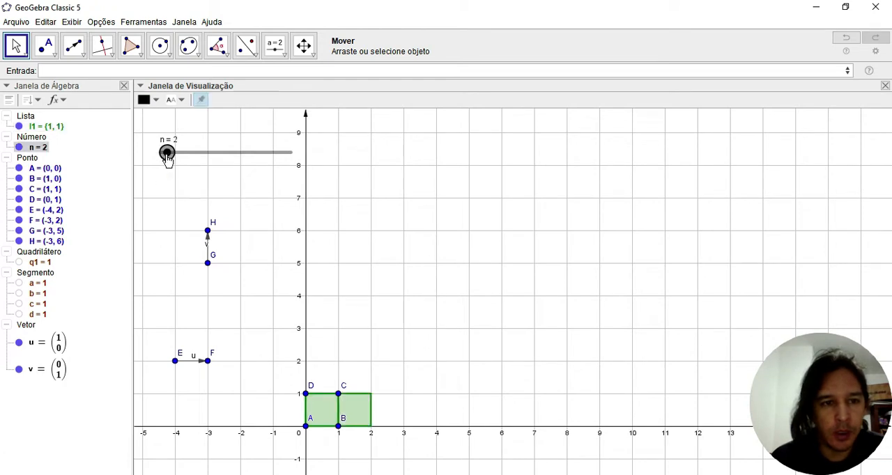
left_click_drag(167, 153, 173, 154)
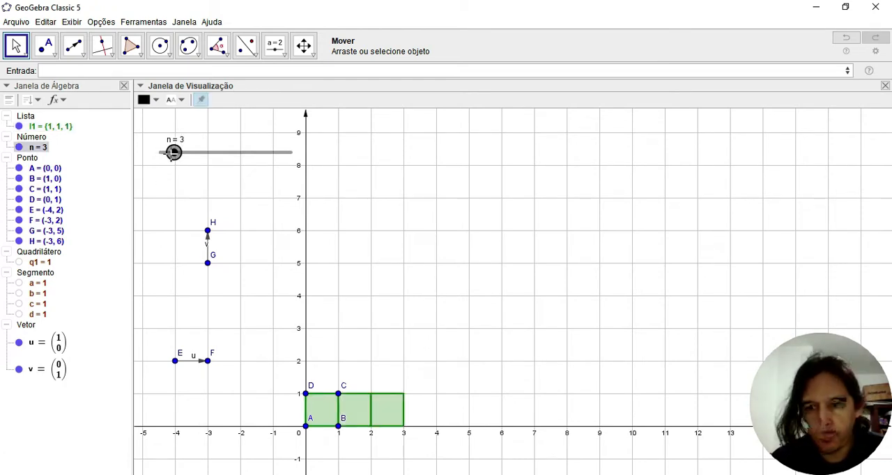
left_click_drag(174, 154, 236, 155)
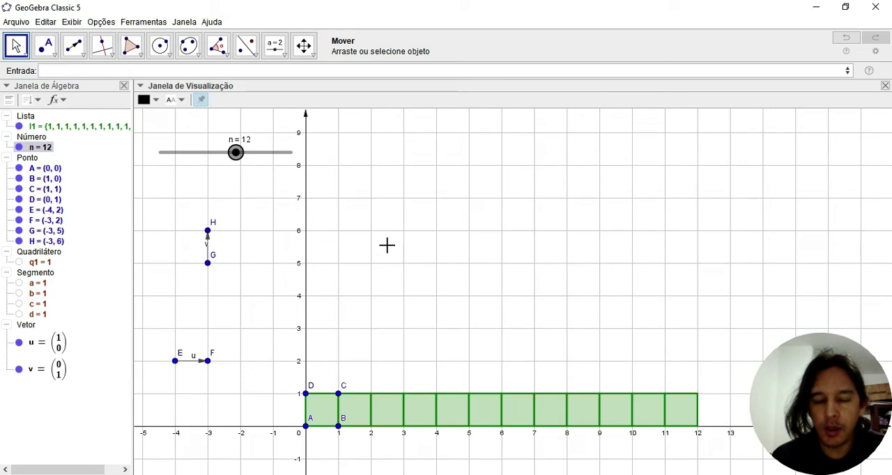
left_click(559, 305)
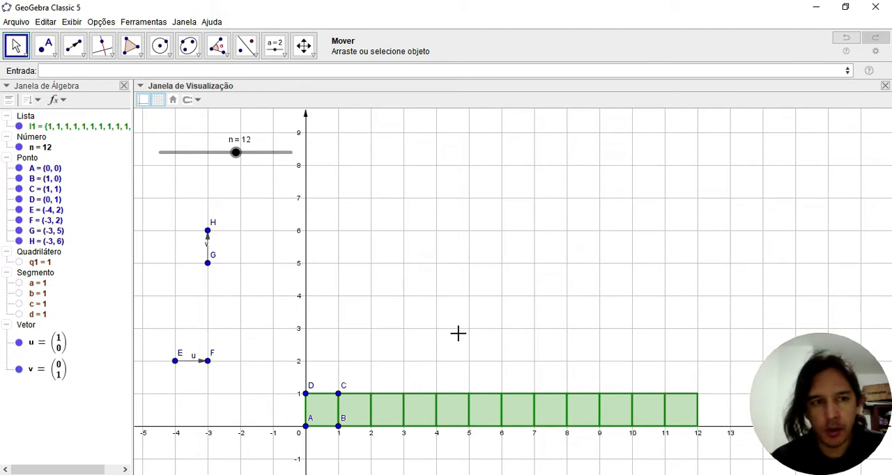
Start a second Sequência command with expression, variable, initial and final values, using Transladar(l1, k*v) as its expression
left_click(247, 71)
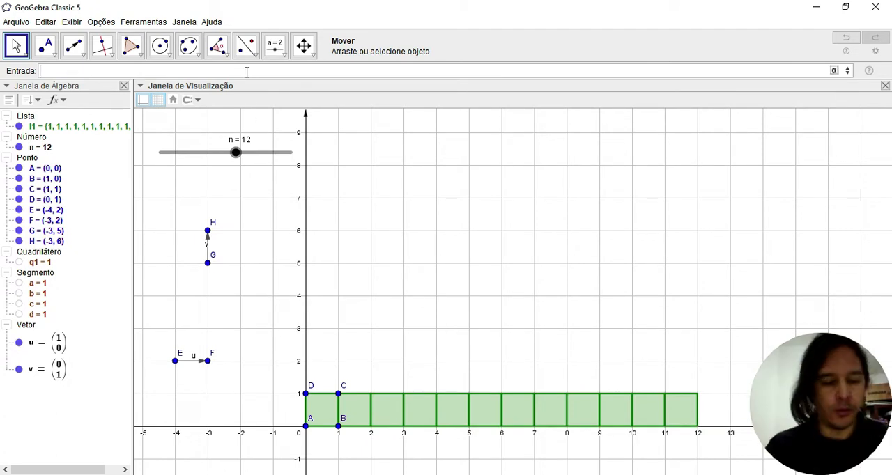
type("sequ")
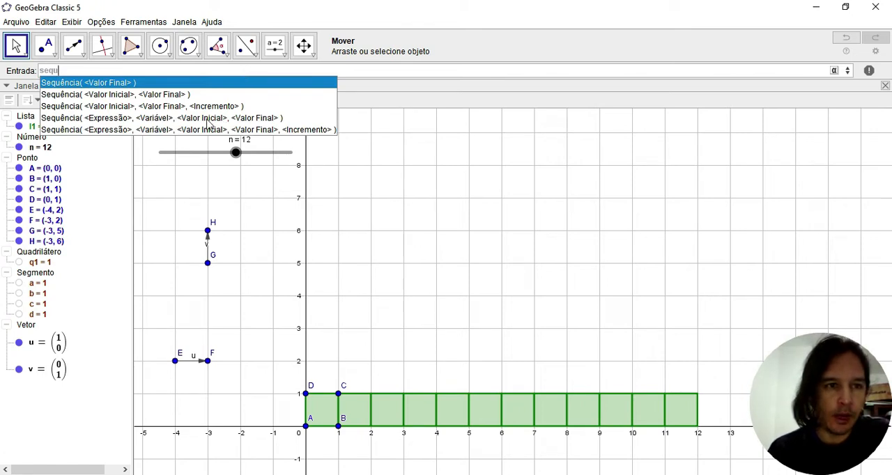
left_click(110, 119)
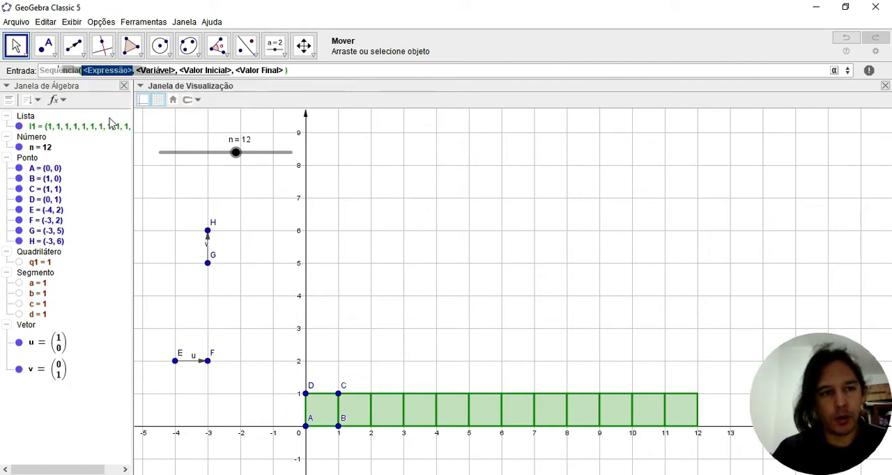
type("trans")
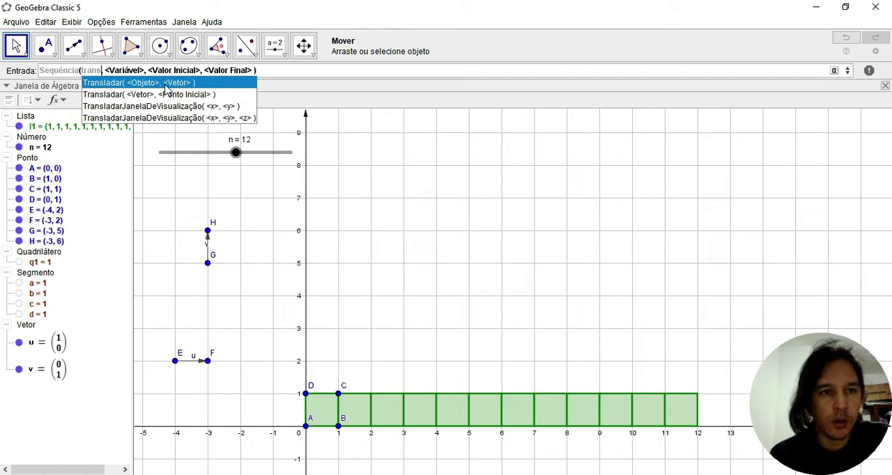
left_click(165, 85)
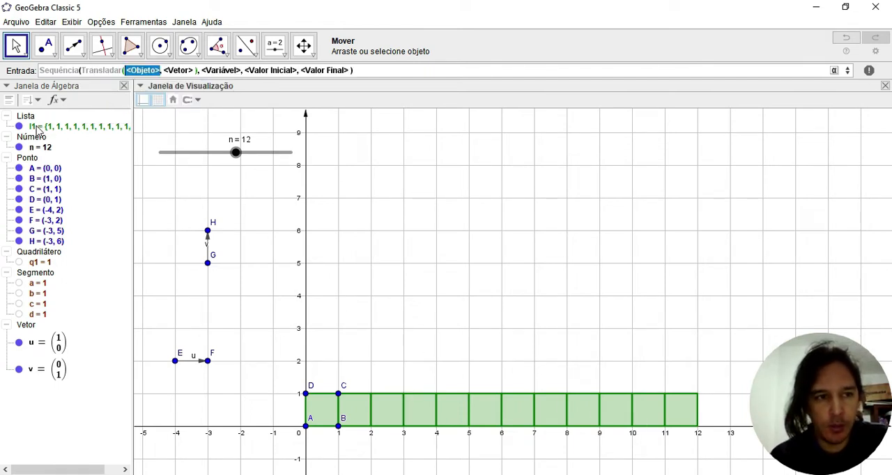
left_click(116, 131)
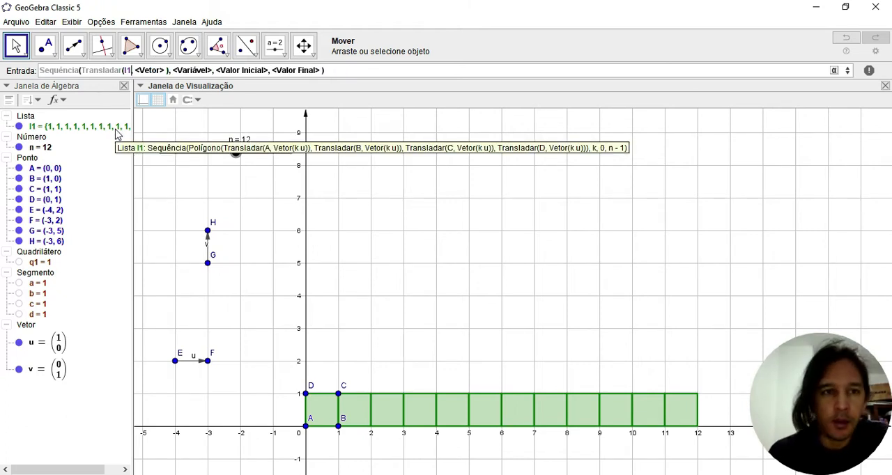
key("Tab")
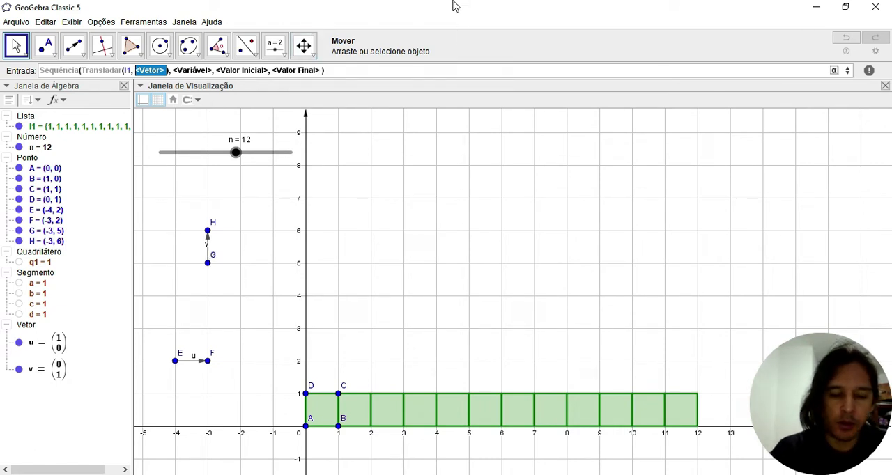
type("k*v")
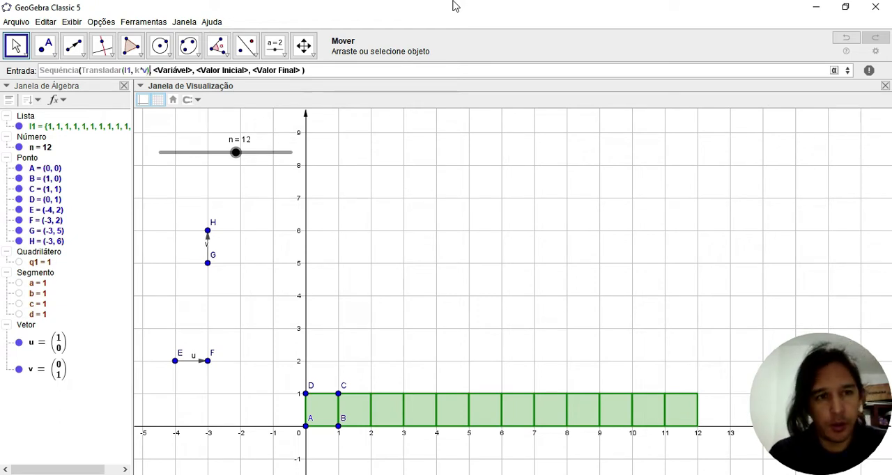
Finish the second Sequência with variable k from 0 to n-1 and create the grid of squares
key("Tab")
type("k")
key("Tab")
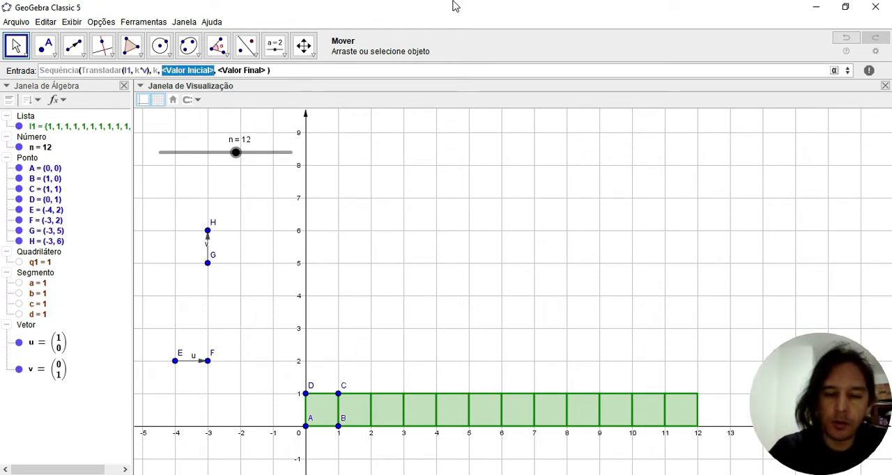
type("0")
key("Tab")
type("n-1")
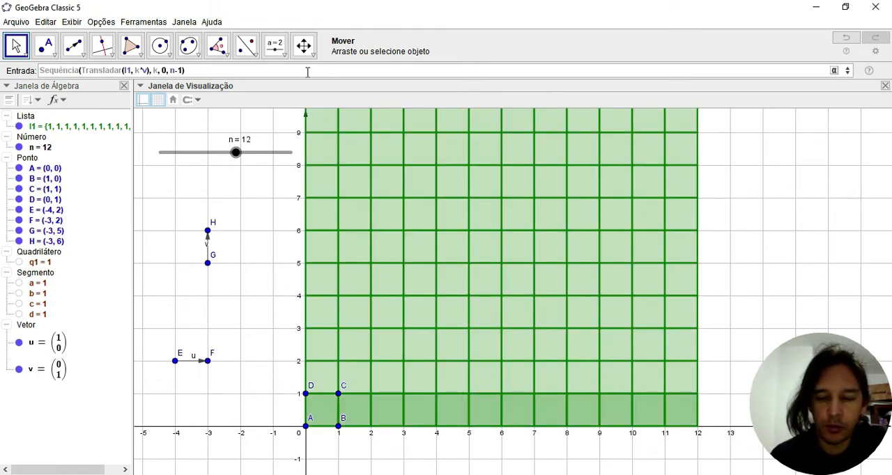
key("Return")
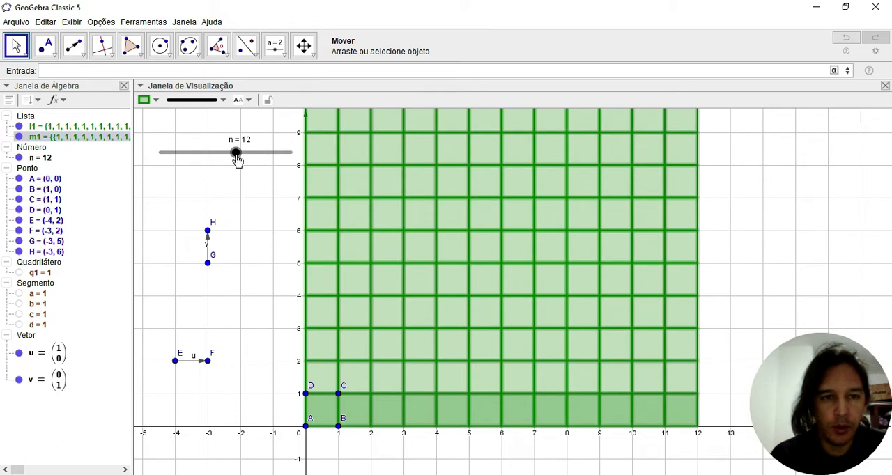
Vary slider n through 8 and 3 and leave it at 5 to resize the square grid
left_click_drag(237, 155, 208, 153)
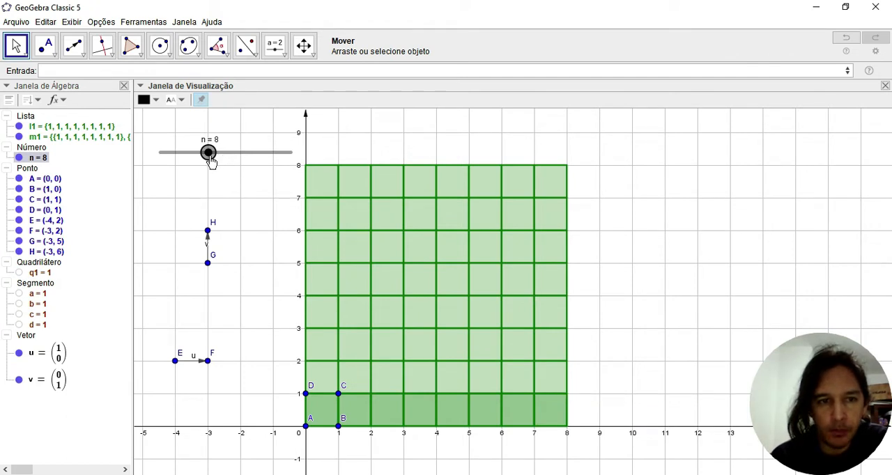
left_click_drag(211, 159, 176, 159)
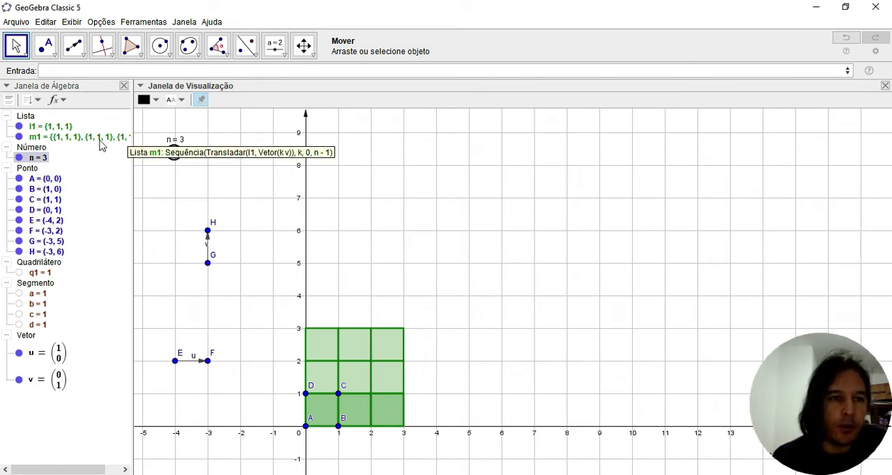
left_click(251, 70)
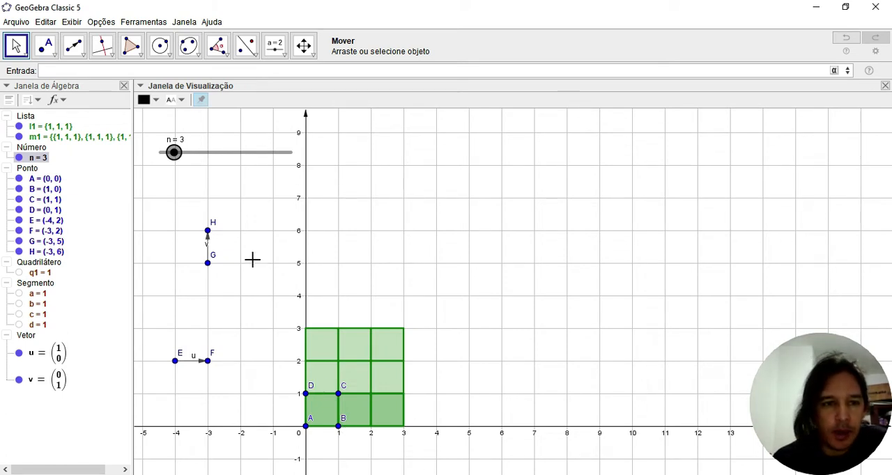
left_click_drag(177, 159, 188, 160)
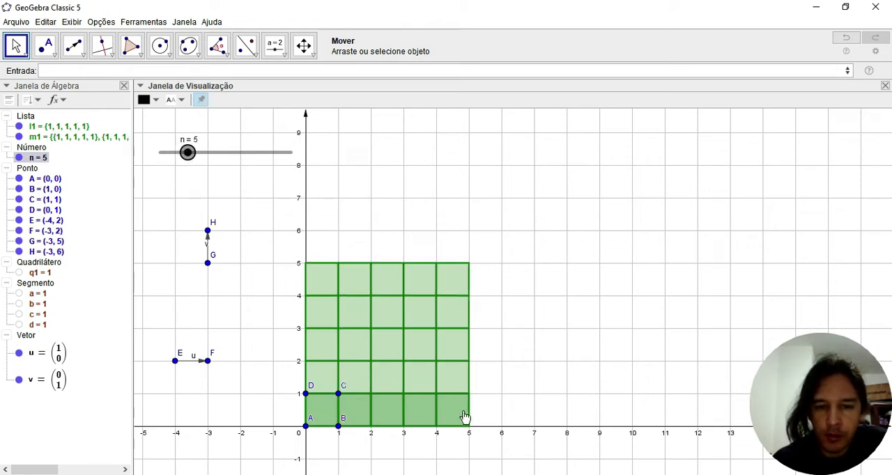
mouse_move(453, 417)
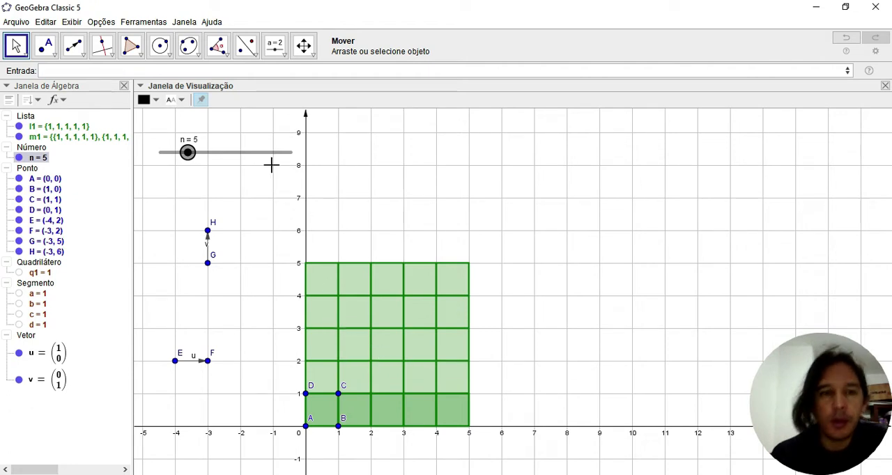
Hide the grid list m1 and select the row list l1
left_click(201, 99)
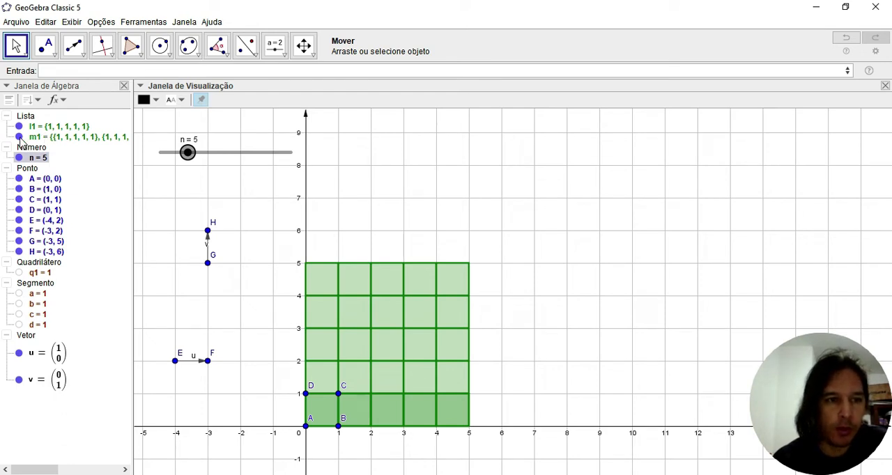
left_click(19, 137)
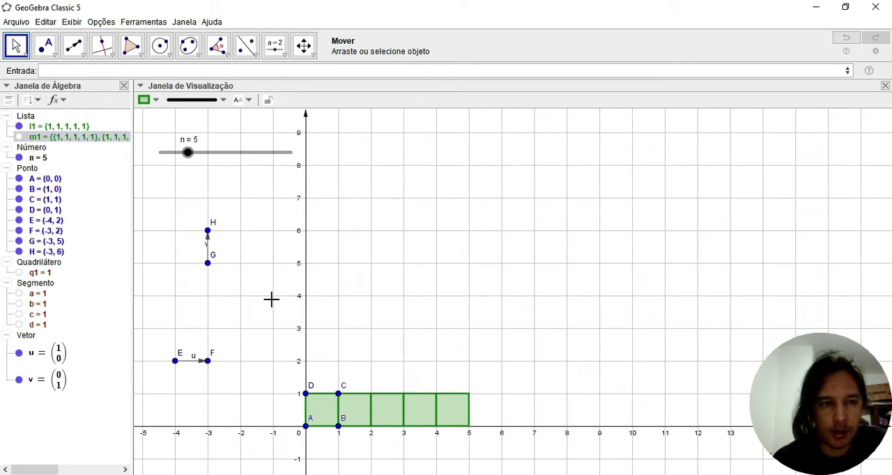
left_click(69, 128)
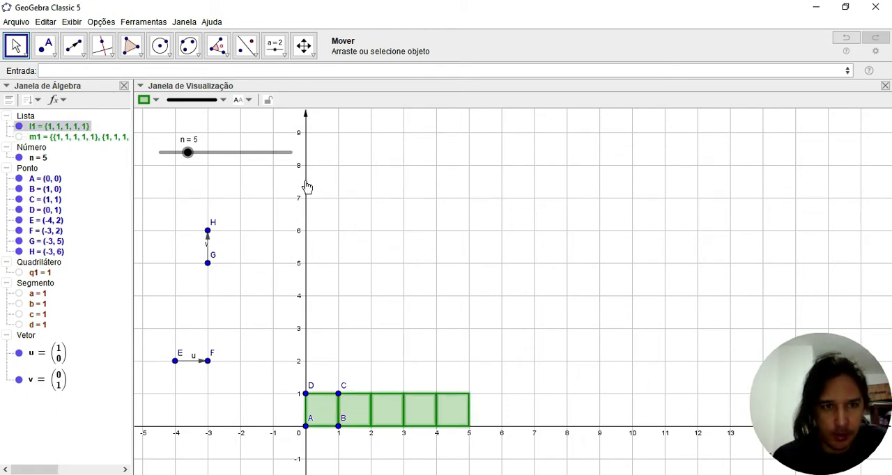
Start a new Sequência with expression, variable, initial and final values, using Transladar(l1, k*v) as the expression
left_click(254, 72)
type("seq")
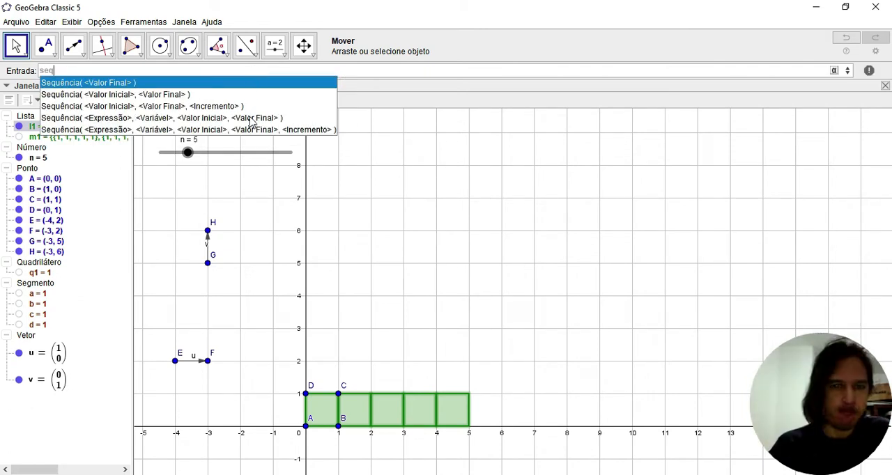
left_click(249, 118)
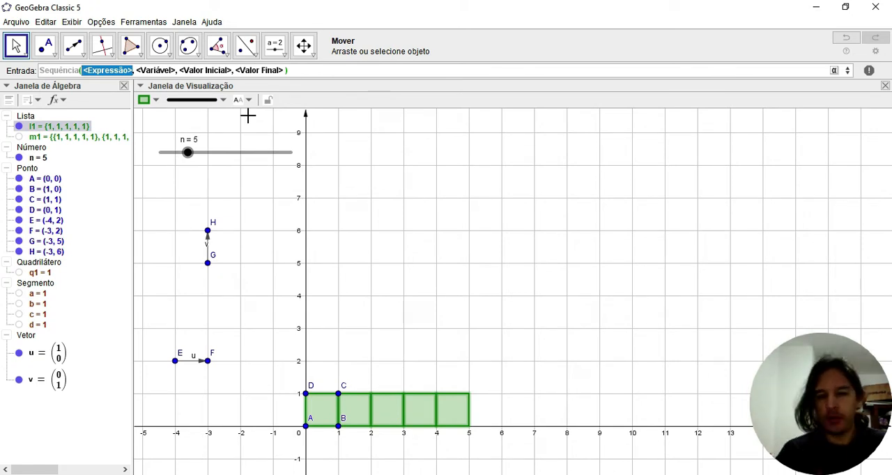
type("tr")
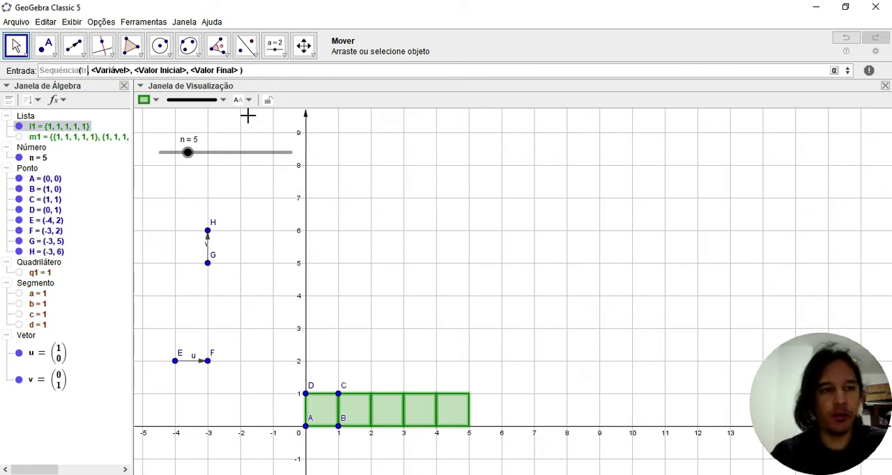
type("ansladar( <Objeto>, <Vetor>")
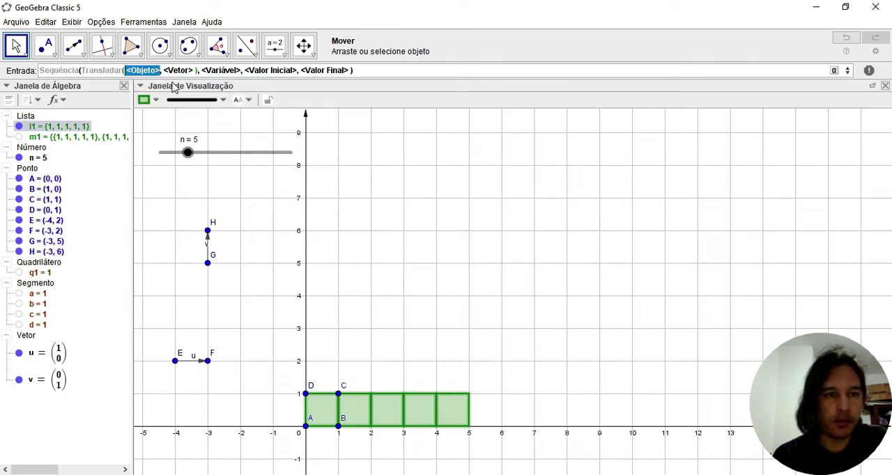
left_click(174, 85)
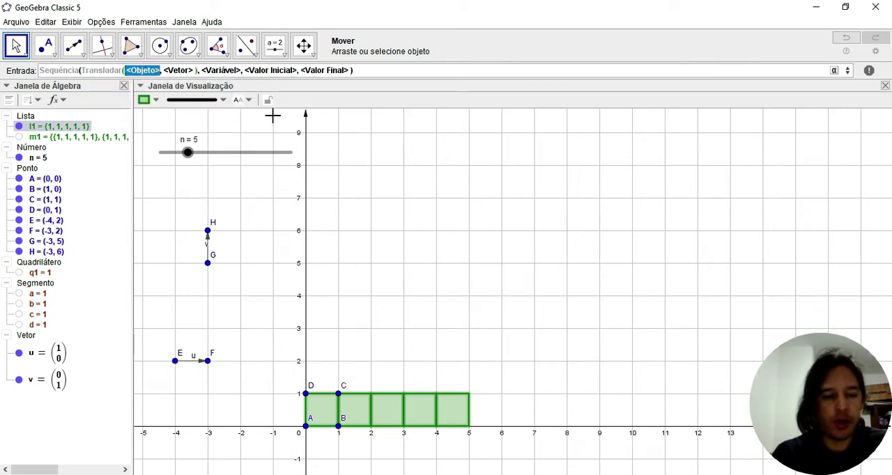
type("l1")
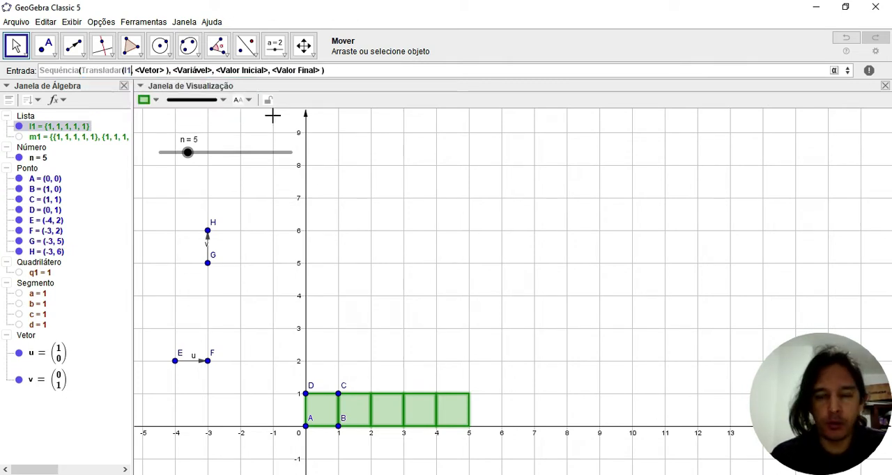
key("Tab")
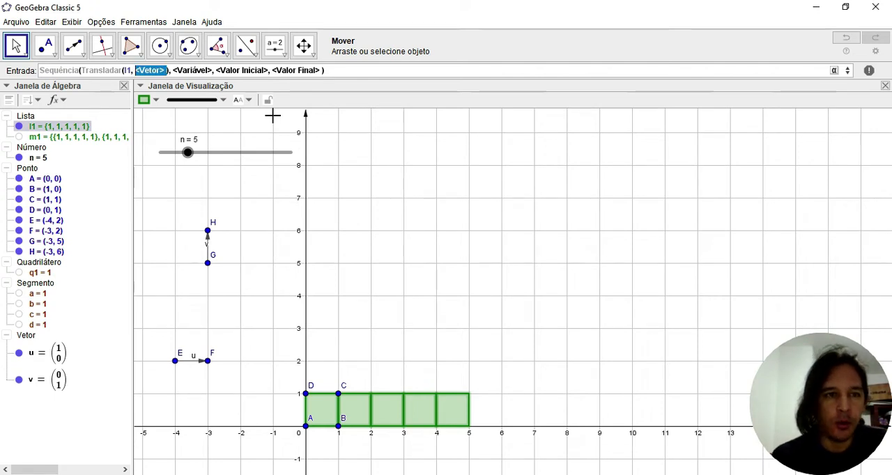
type("k*v")
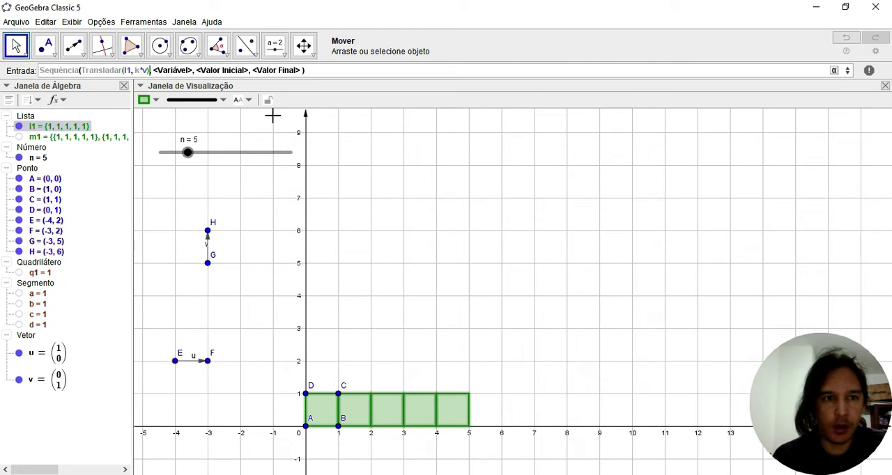
Fill in the Sequência with variable k, initial value 0 and final value n-1
key("Tab")
type("k")
key("Tab")
type("0")
key("Tab")
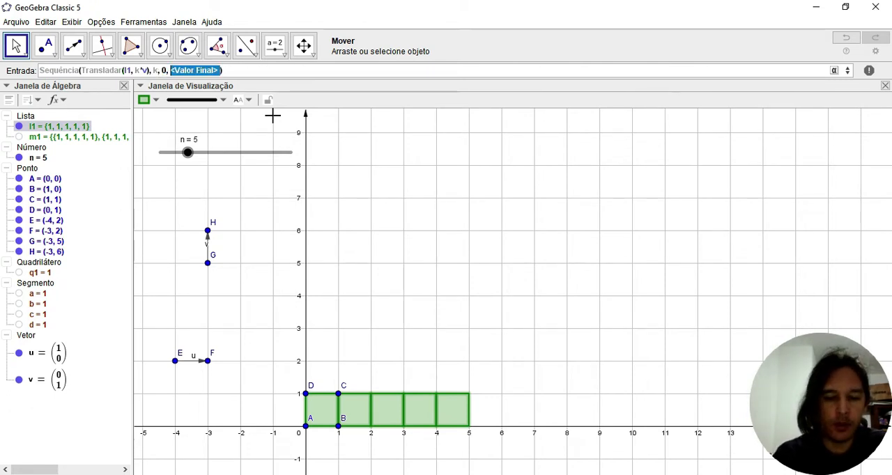
type("n-1")
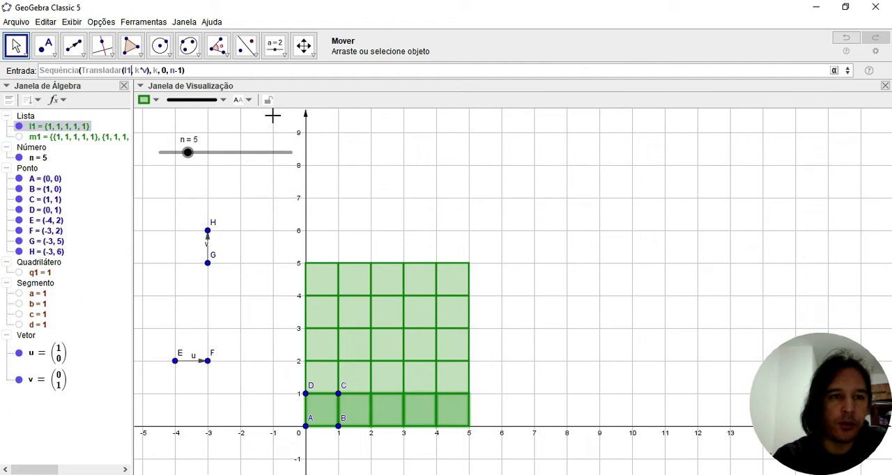
Replace l1 inside Transladar with the ParteDaLista function taking a list, initial position and final position
key("BackSpace")
key("BackSpace")
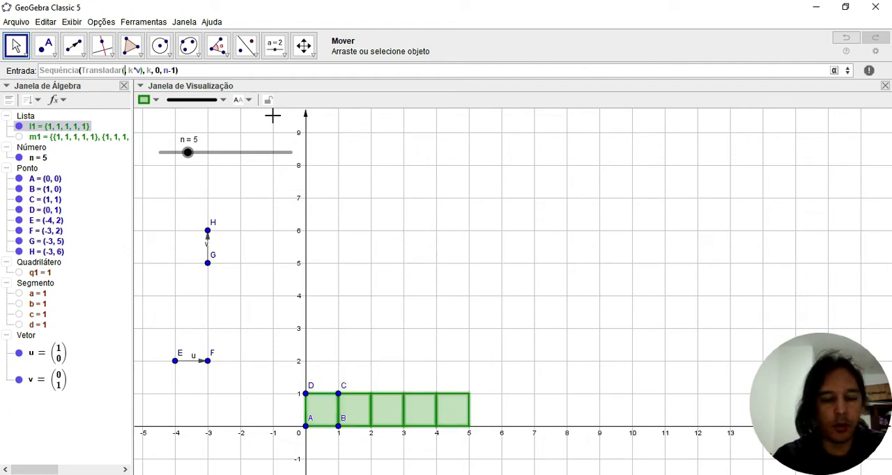
type("q1")
type("rte")
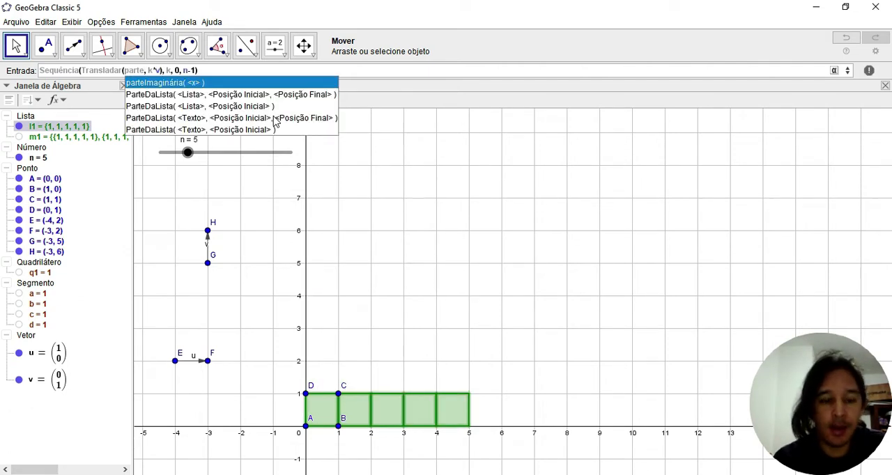
type("da")
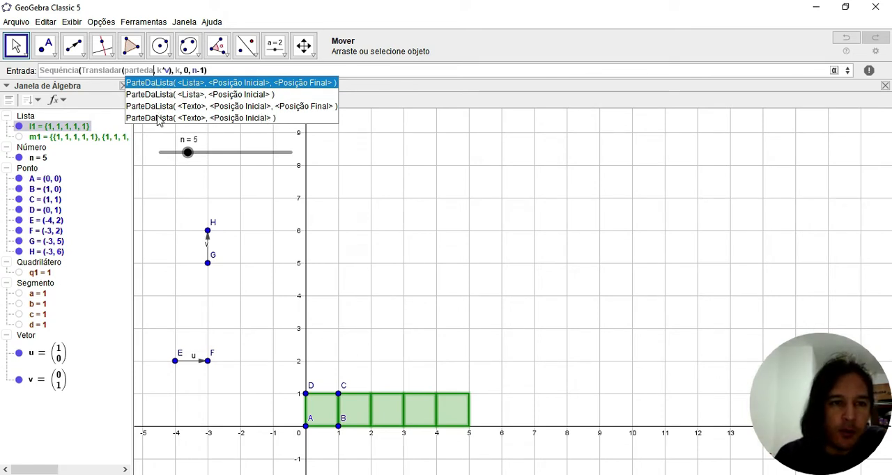
left_click(235, 89)
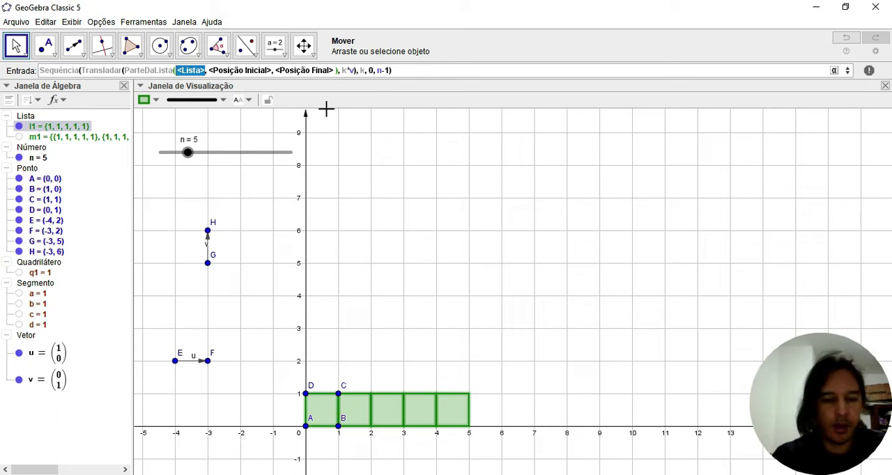
Complete the function as ParteDaLista(l1, 1, n-k) and create the staircase list of squares
type("l1")
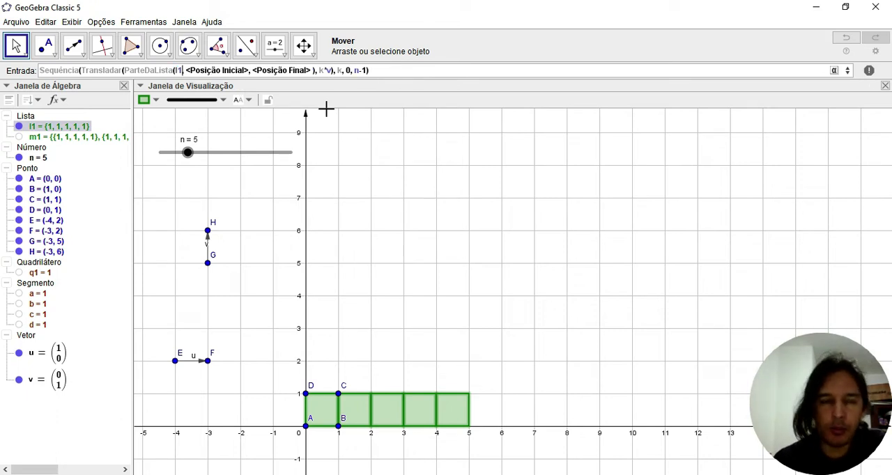
key("Tab")
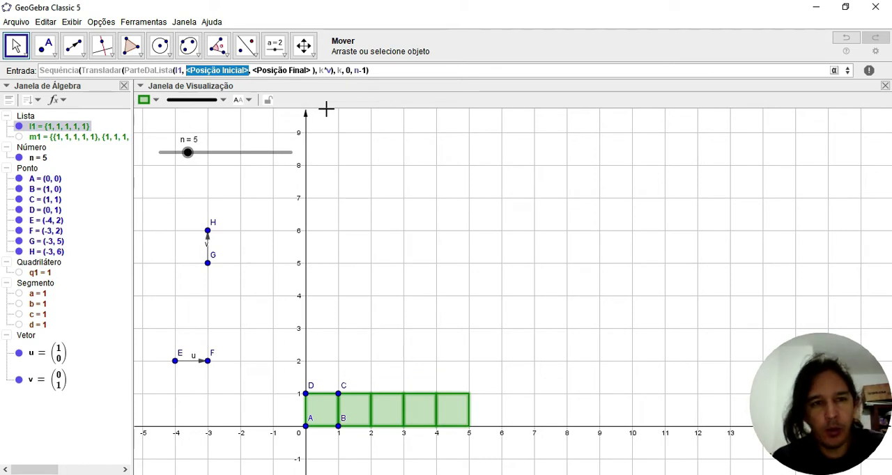
type("1")
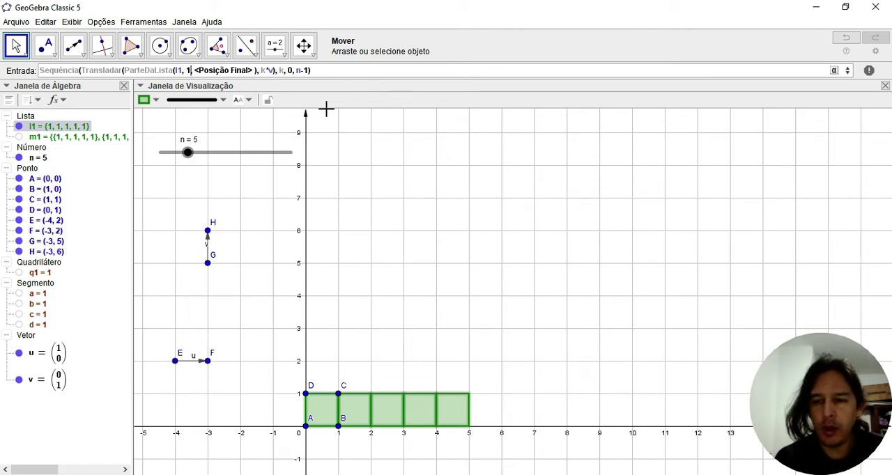
key("Tab")
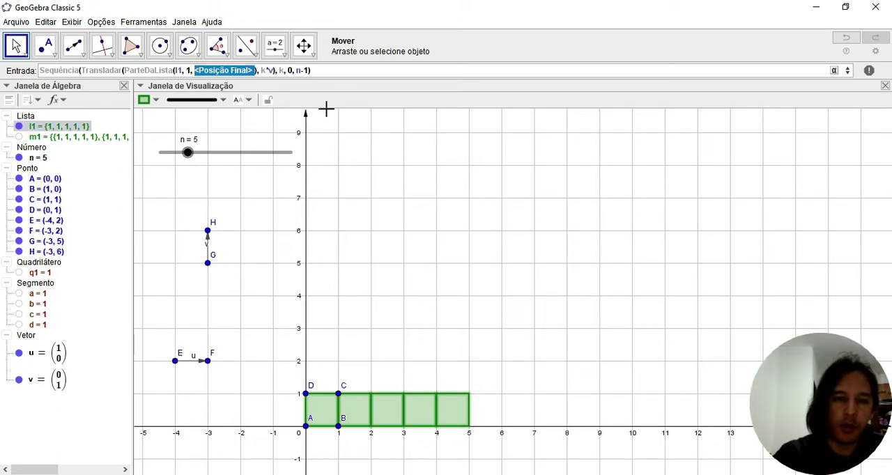
type("n-k")
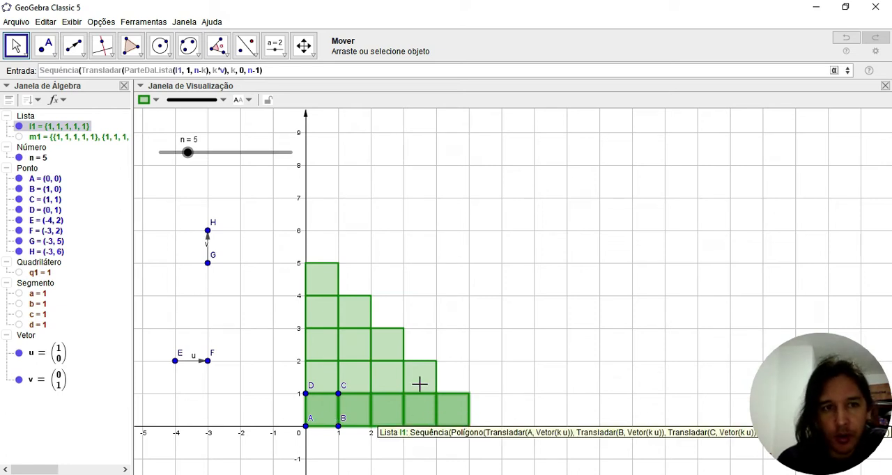
left_click(205, 75)
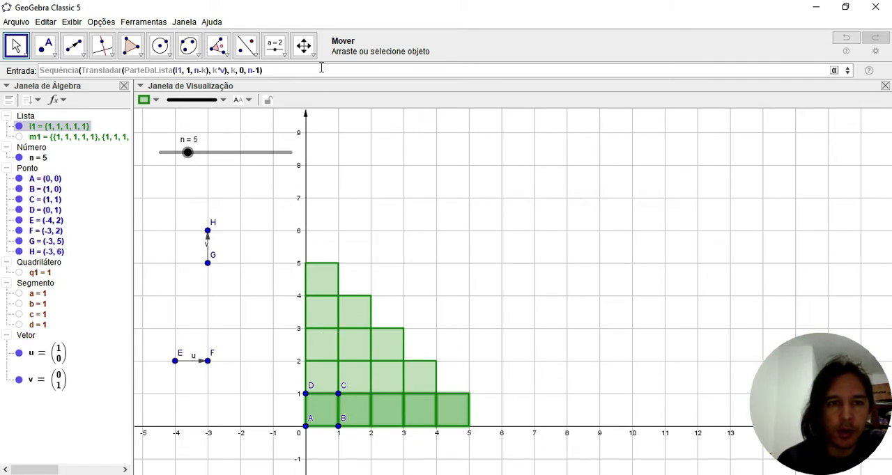
key("Return")
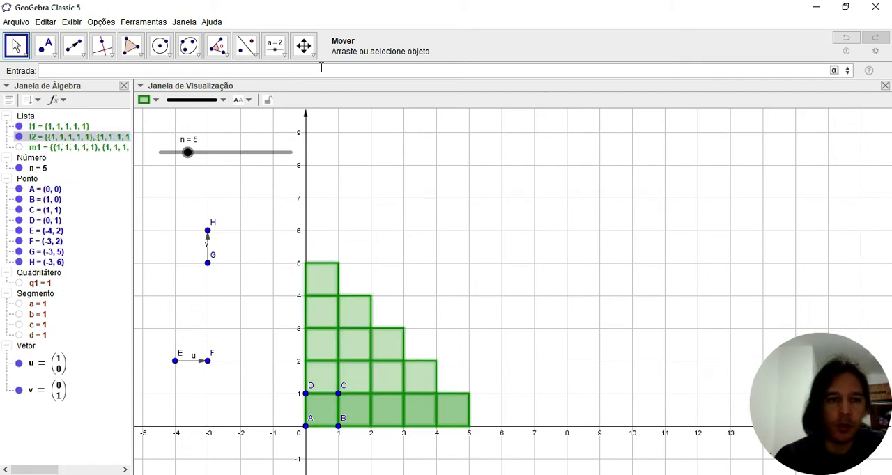
Hide the row list l1 and clear the selection
left_click(375, 207)
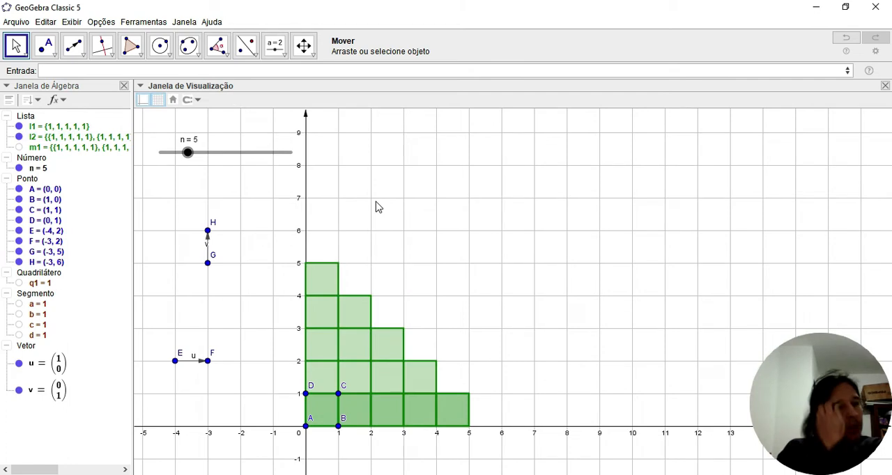
left_click(19, 127)
left_click(515, 258)
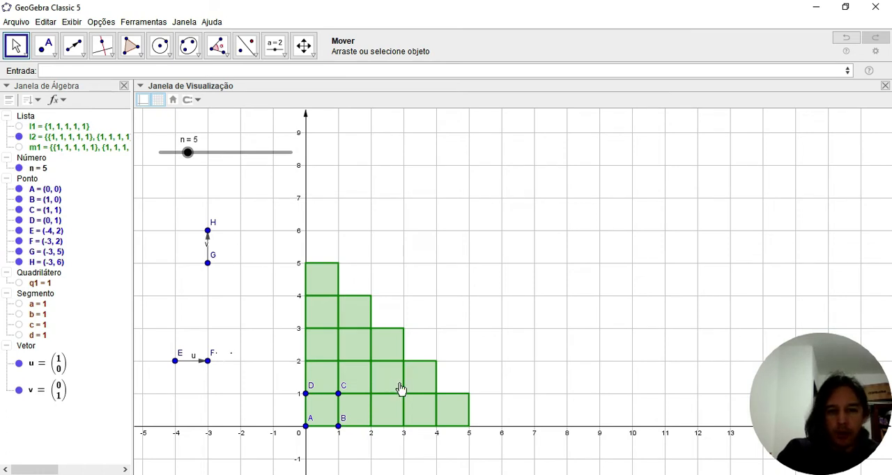
Reshape the staircase by moving F to (-2, 2) and H to (-3, 7), finally placing H at (-2, 6)
left_click_drag(208, 361, 240, 363)
left_click_drag(209, 233, 211, 202)
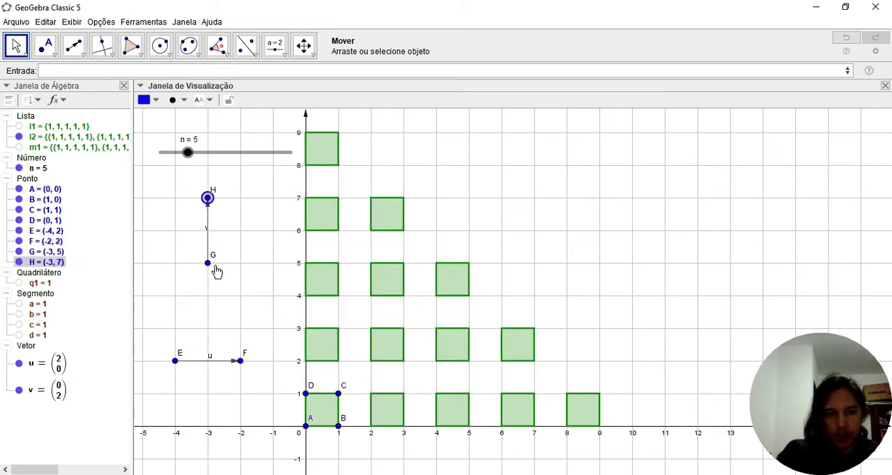
left_click_drag(207, 199, 239, 231)
Set slider n to 7 to enlarge the pyramid of squares
left_click(315, 307)
left_click_drag(315, 307, 313, 283)
left_click_drag(189, 158, 203, 159)
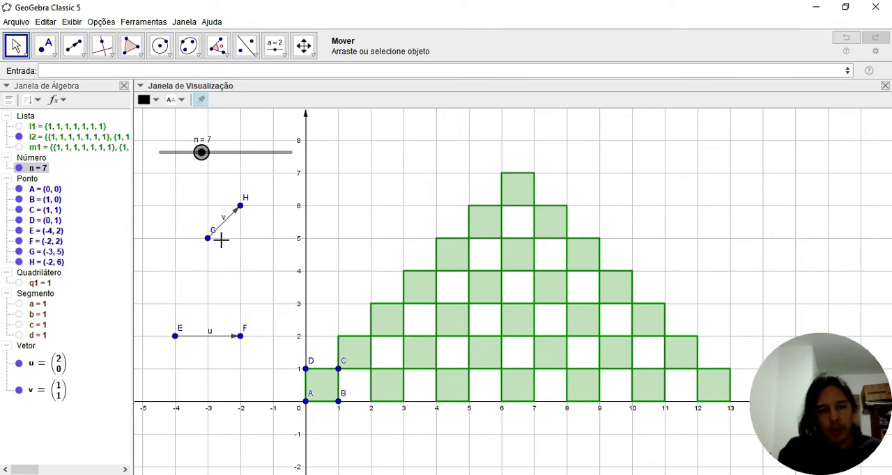
Tilt vector u by moving F to (-2, 3), with H kept at (-2, 6)
left_click(240, 206)
mouse_move(240, 206)
left_mouse_down()
mouse_move(181, 197)
mouse_move(157, 226)
mouse_move(159, 255)
mouse_move(195, 300)
mouse_move(209, 296)
mouse_move(255, 213)
mouse_move(253, 199)
mouse_move(258, 222)
mouse_move(246, 215)
left_mouse_up()
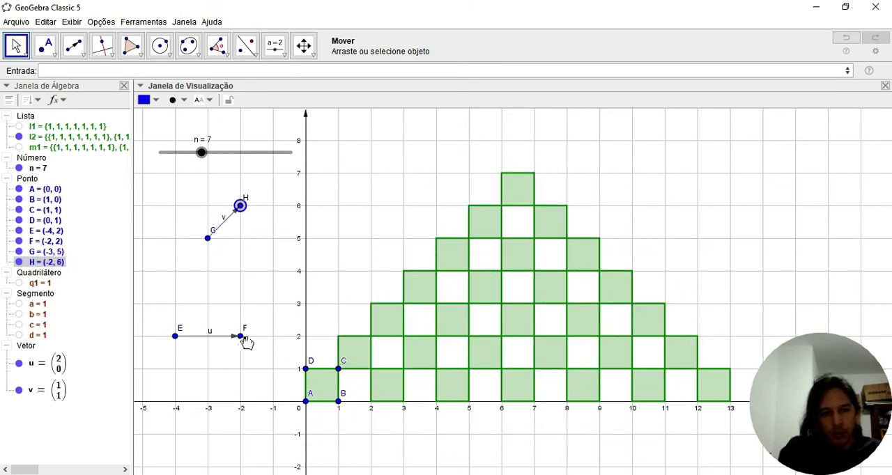
left_click_drag(241, 336, 241, 309)
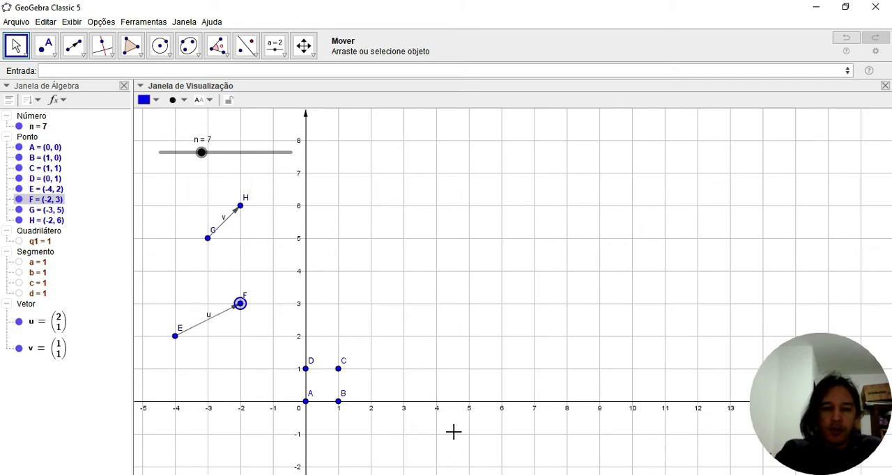
Switch to GeoGebra Classic in Google Chrome and lengthen vector u to two units by moving F horizontally
mouse_move(465, 474)
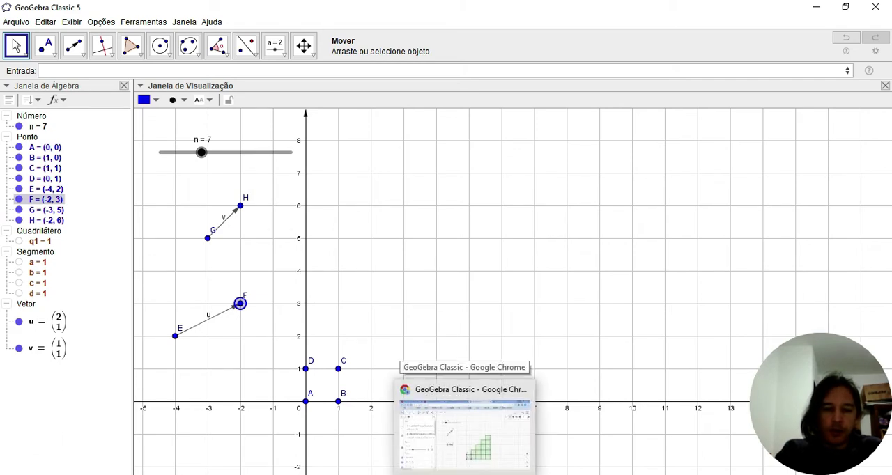
left_click(465, 436)
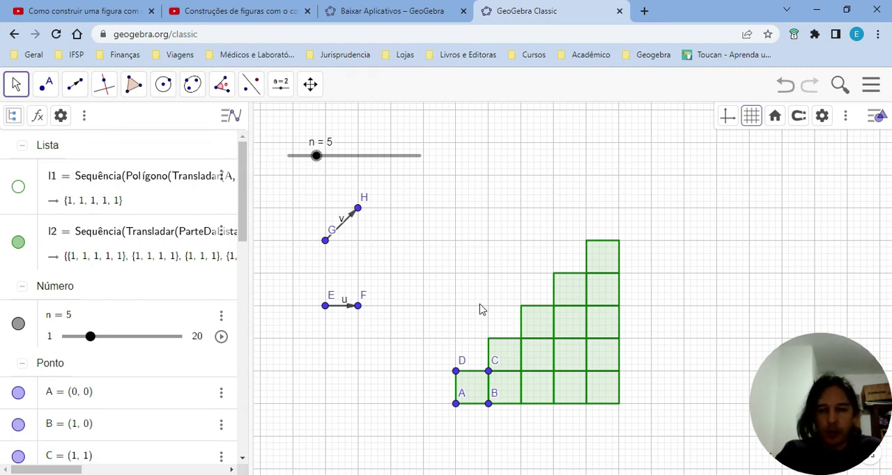
mouse_move(358, 208)
left_mouse_down()
mouse_move(402, 290)
mouse_move(320, 331)
mouse_move(286, 238)
mouse_move(291, 216)
mouse_move(352, 197)
mouse_move(360, 218)
left_mouse_up()
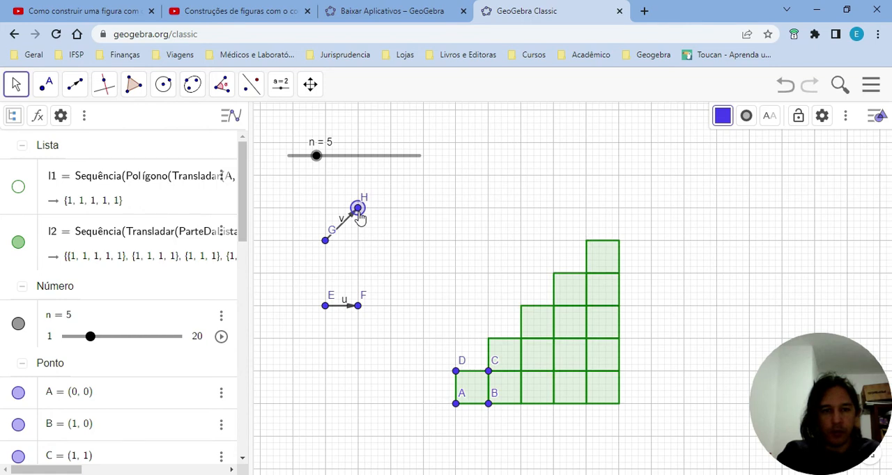
left_click(359, 312)
left_click_drag(360, 312, 391, 306)
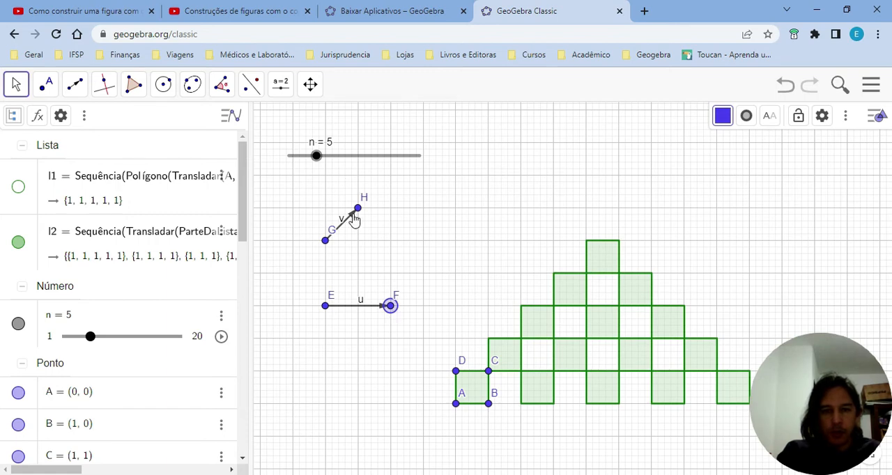
mouse_move(347, 231)
left_mouse_down()
mouse_move(343, 265)
mouse_move(341, 231)
left_mouse_up()
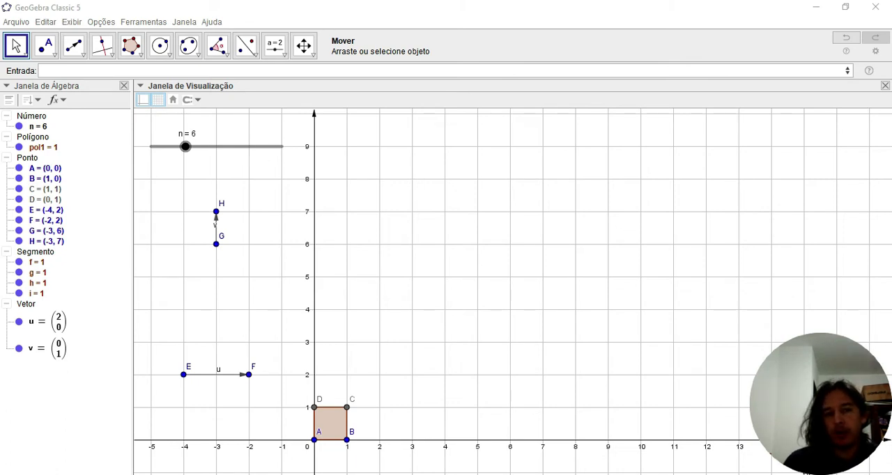
Start a Sequência command with expression, variable, initial and final value, using Transladar(<Objeto>, <Vetor>) as its expression
left_click(333, 71)
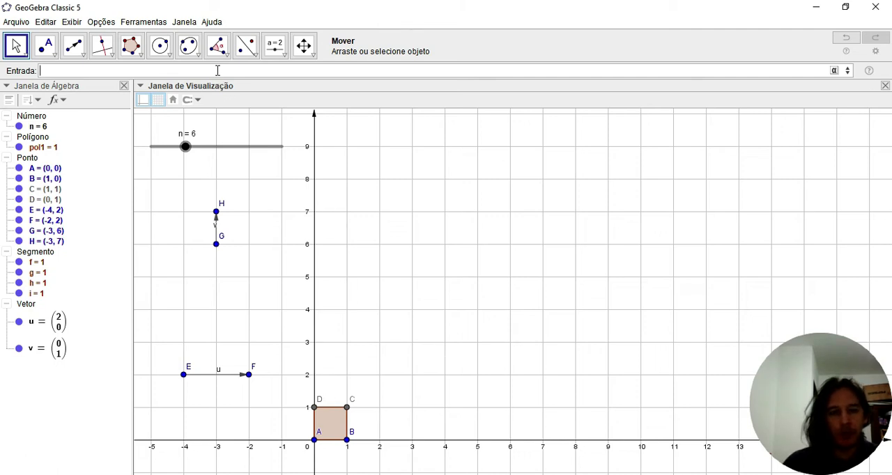
type("seq")
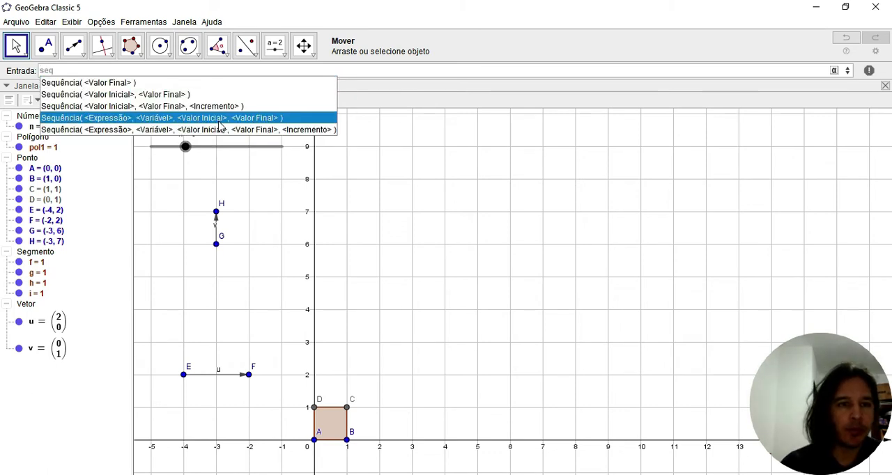
left_click(219, 120)
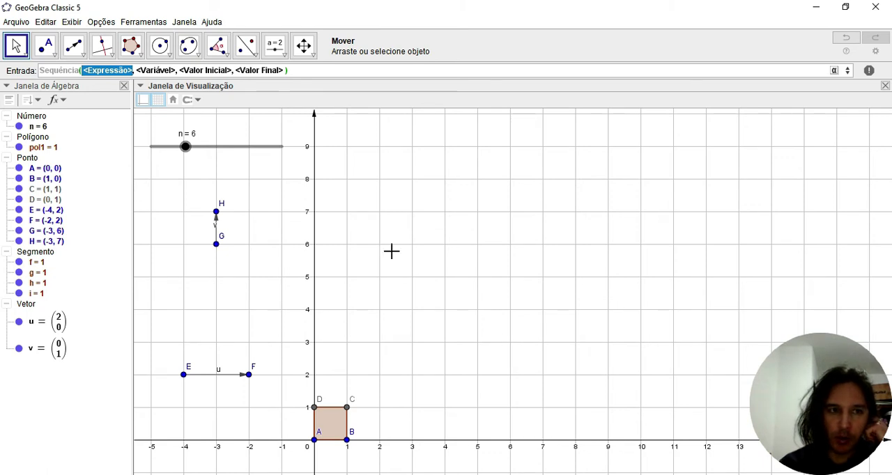
type("tra")
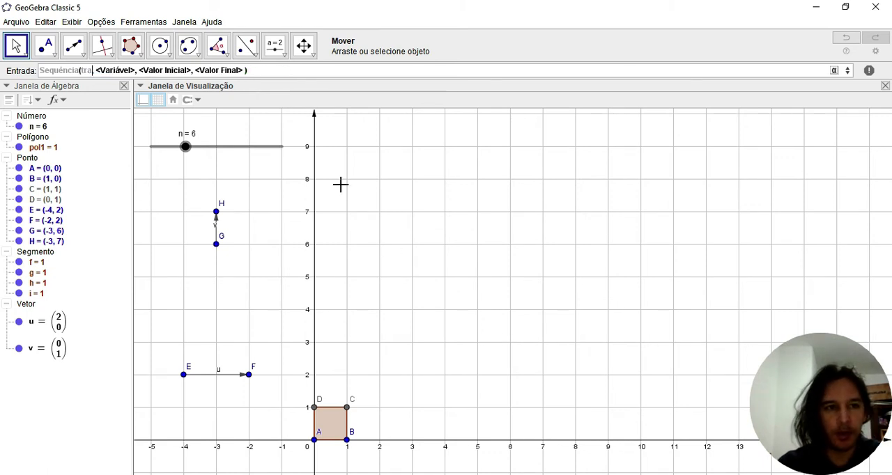
type("nsla")
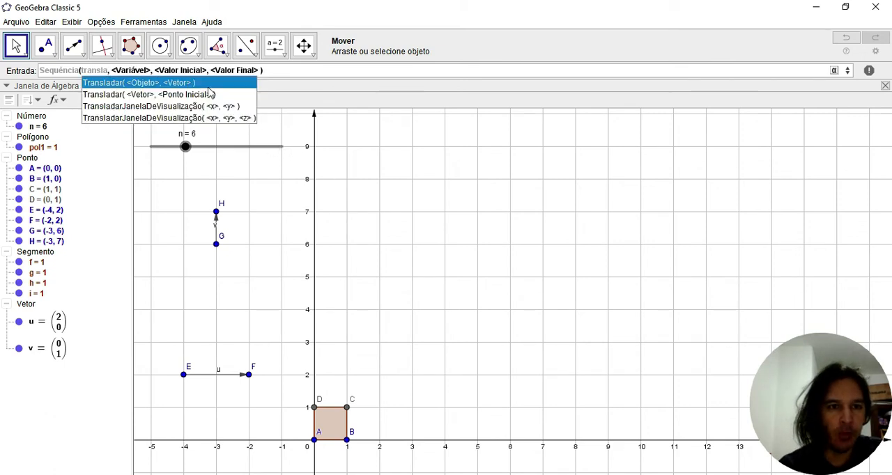
left_click(210, 86)
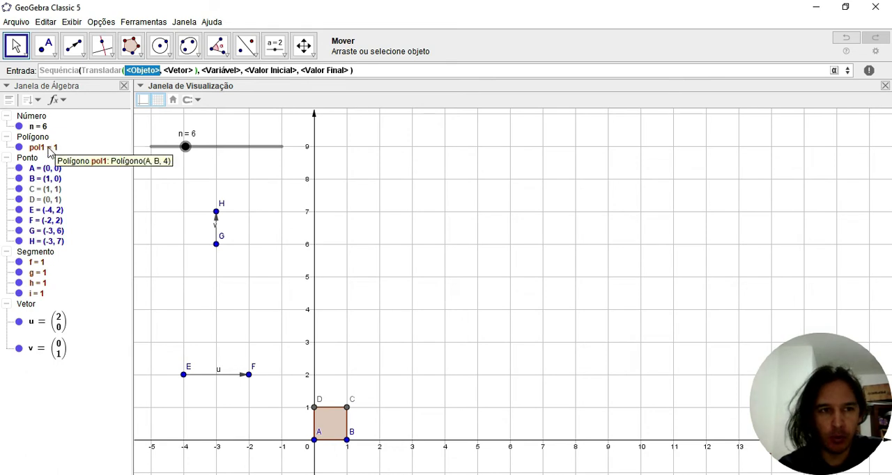
Fill in the Transladar arguments with pol1 as the object and i*u as the vector
type("pol")
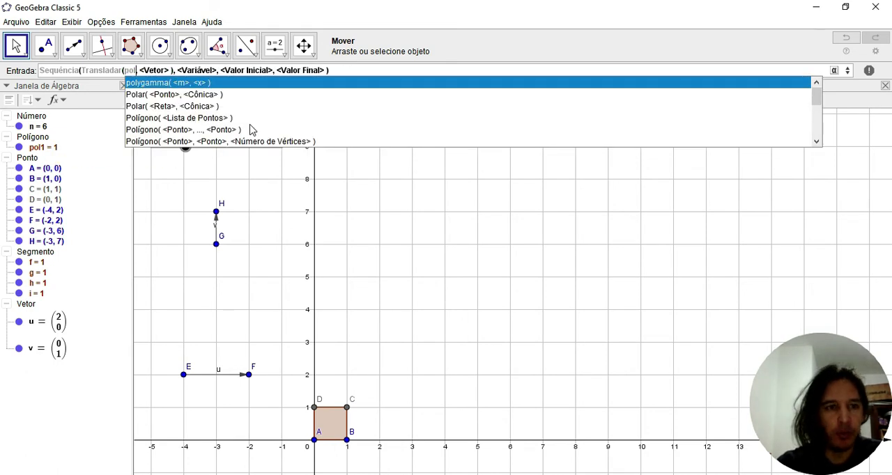
type("1")
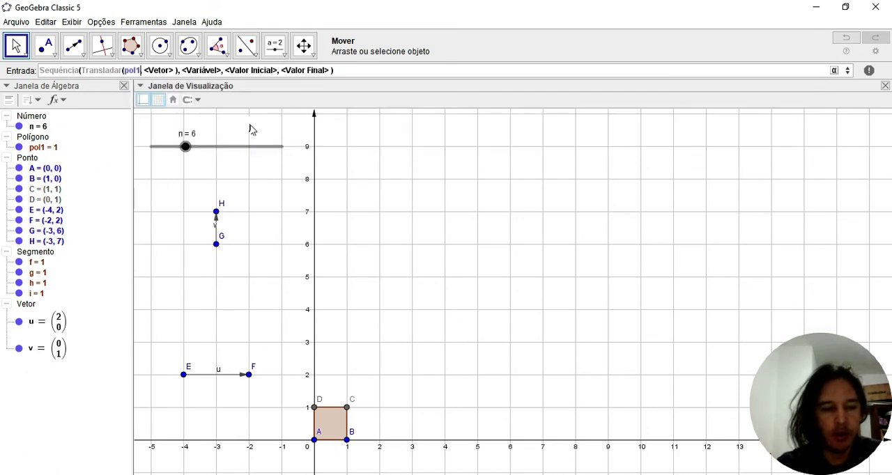
key("Tab")
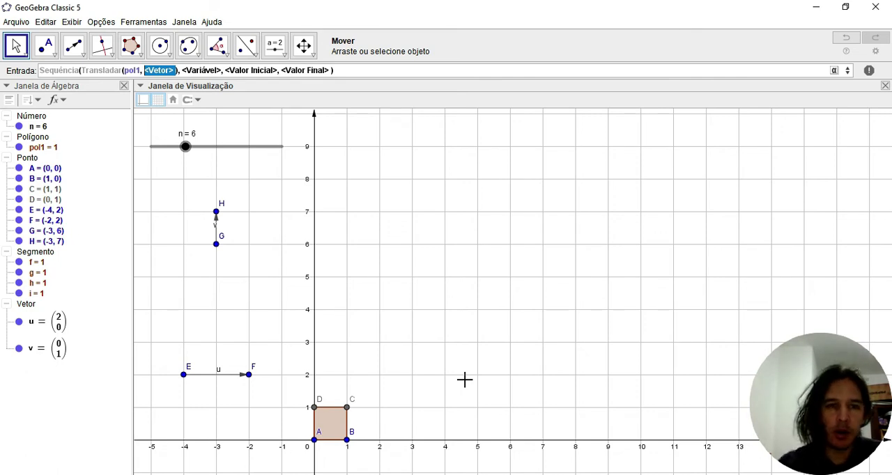
key("BackSpace")
type("i'")
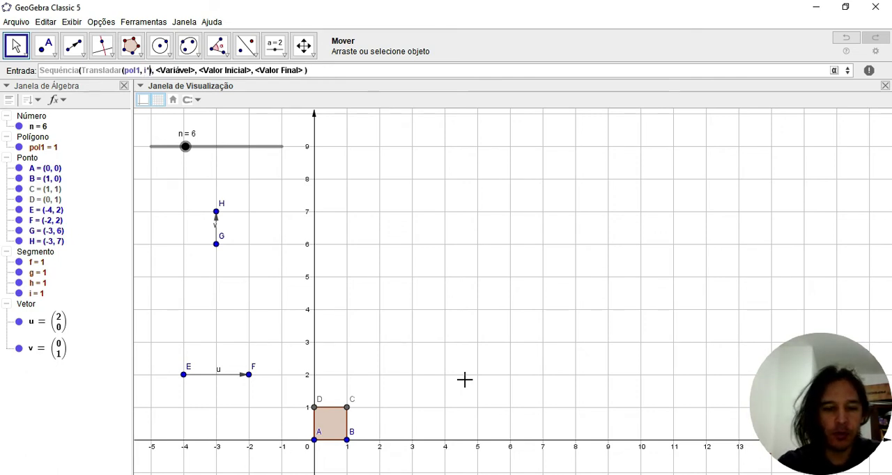
type("u")
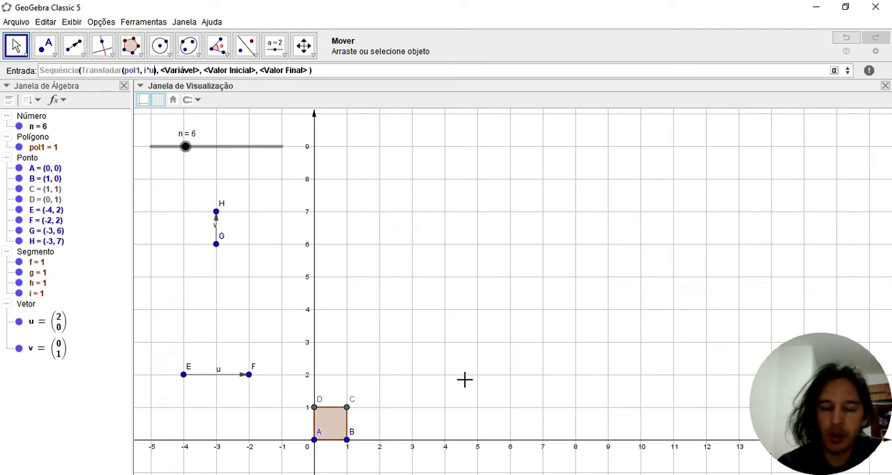
Set the Sequência variable to i, running from 0 to n-1
key("Tab")
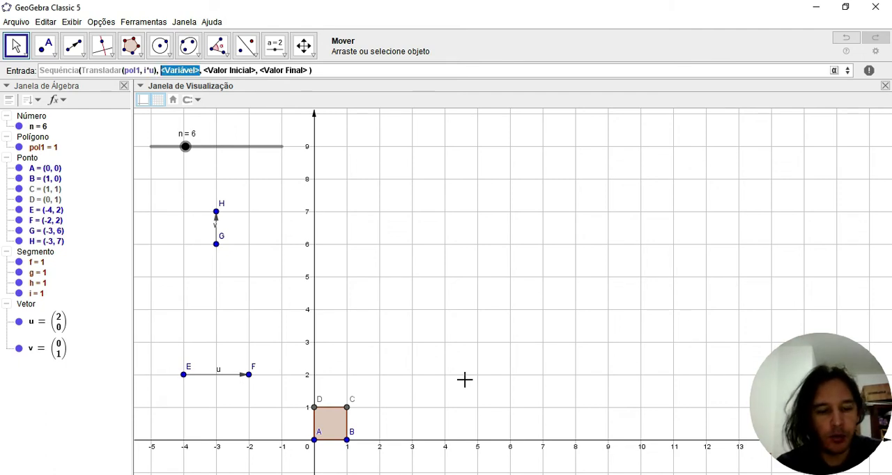
type("i")
key("Tab")
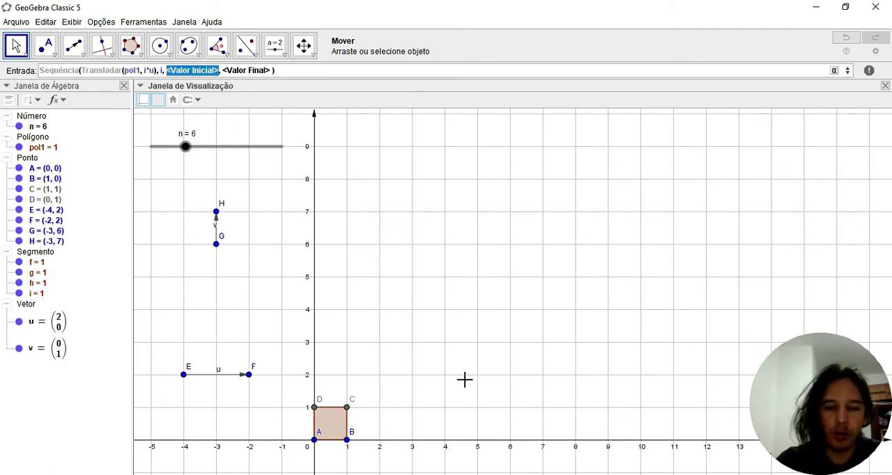
type("0")
key("Tab")
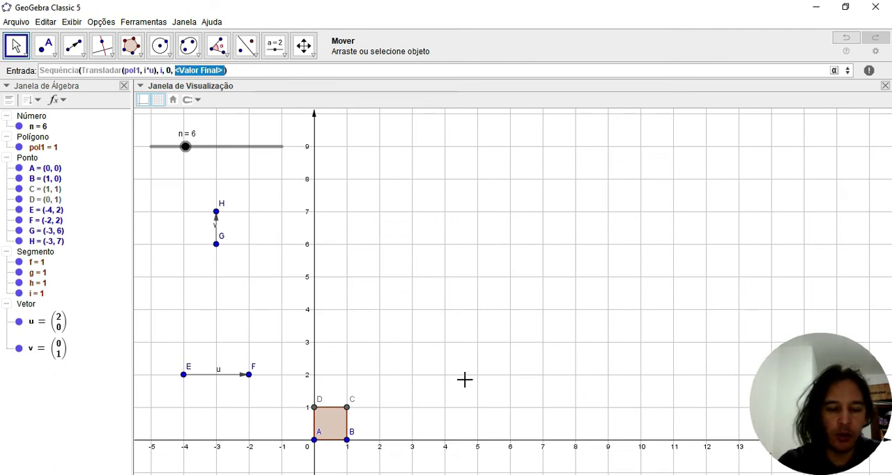
type("n-1")
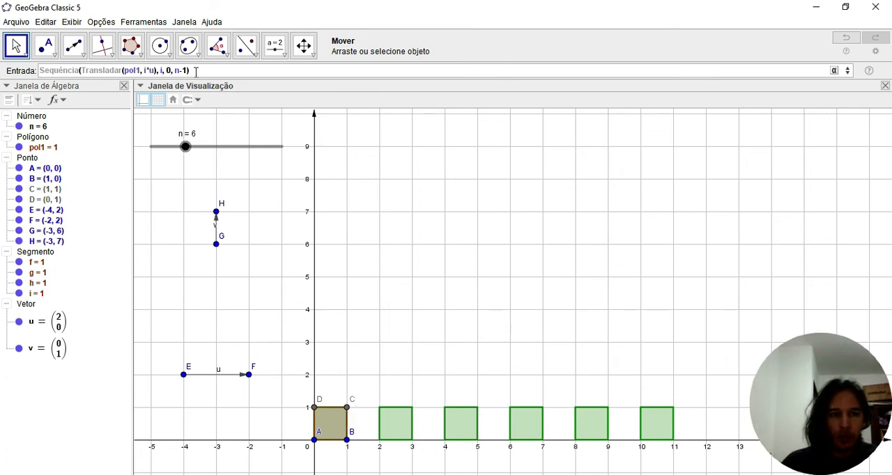
Copy the whole Sequência expression, clear the entry, and nest the copy as the expression of a new four-argument Sequência command
left_click(167, 65)
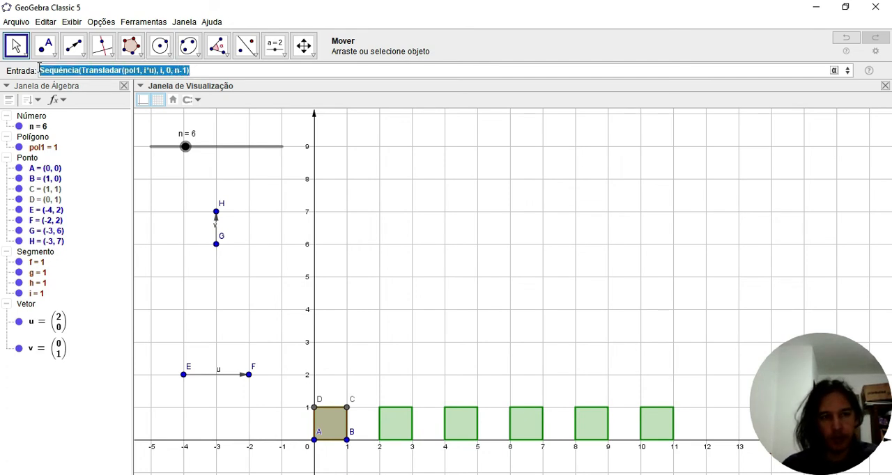
key("ctrl+c")
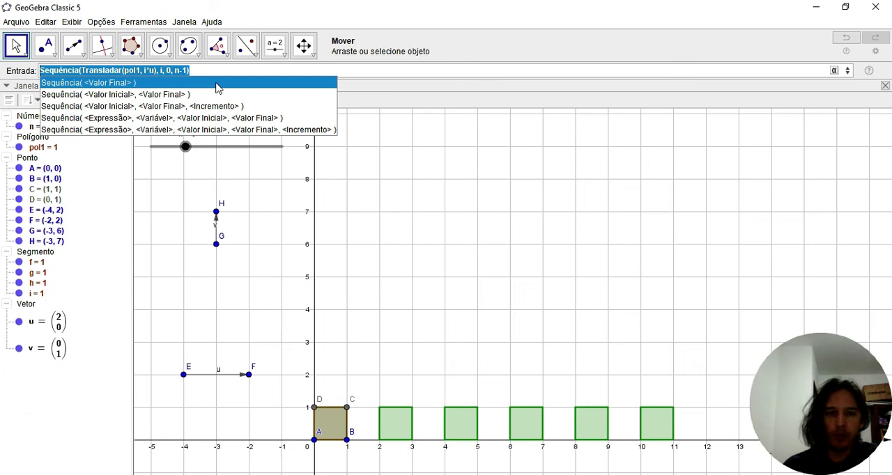
key("BackSpace")
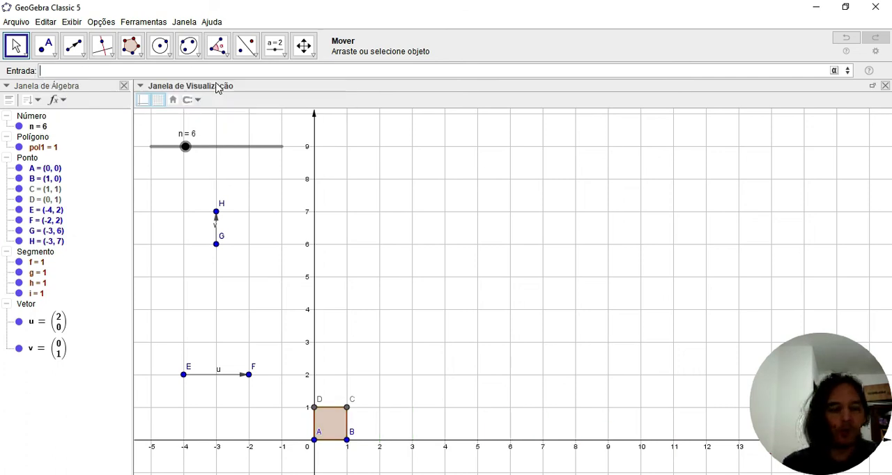
type("seque")
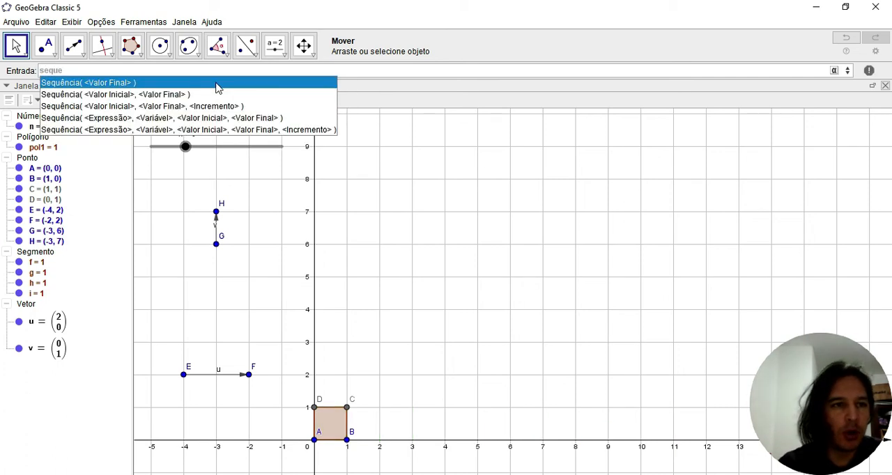
left_click(116, 119)
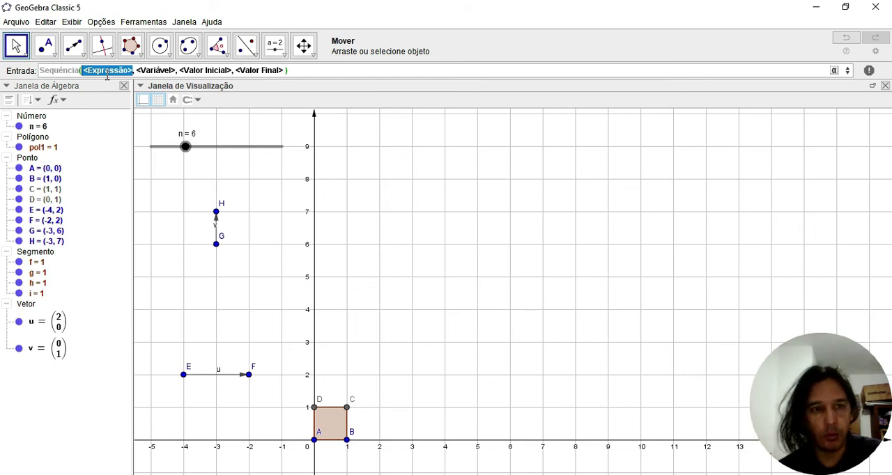
key("ctrl+v")
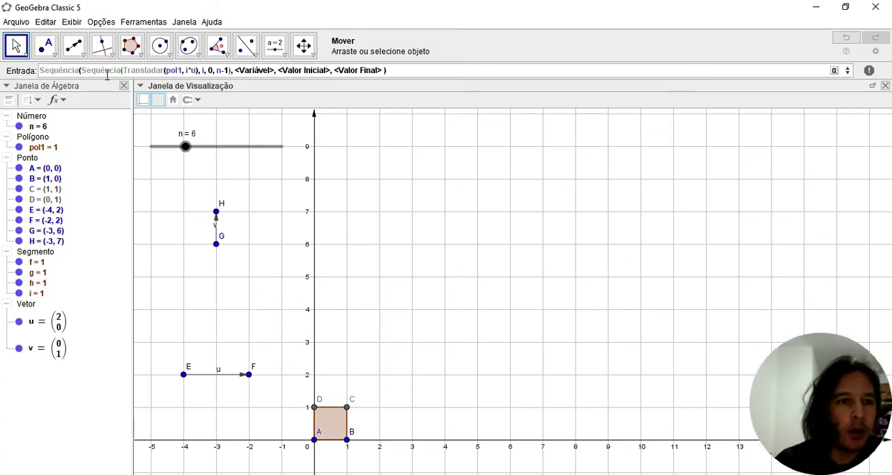
Extend the translation vector in the inner Sequência to i*u+j*v
key("Left")
key("Left")
key("Left")
key("Left")
key("Left")
key("Left")
key("Left")
key("Left")
key("Left")
key("Left")
key("Left")
key("Left")
key("Left")
key("Left")
key("Left")
key("Left")
key("Left")
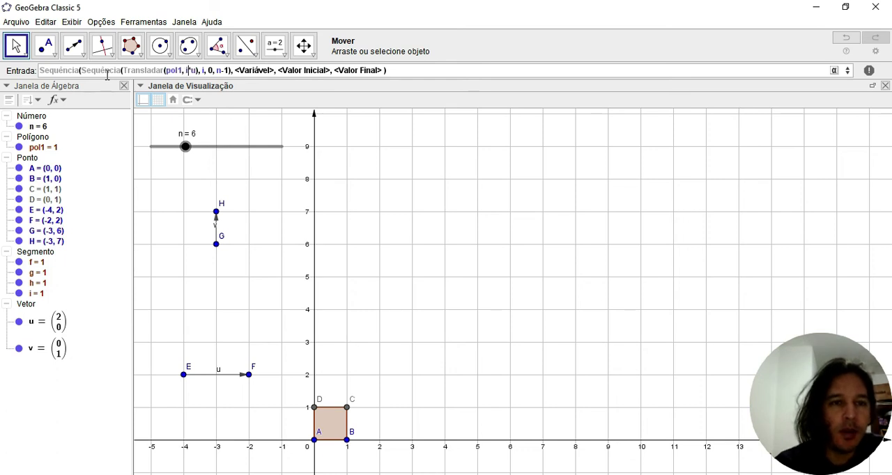
key("Left")
key("Left")
key("Left")
key("Left")
key("Left")
key("Left")
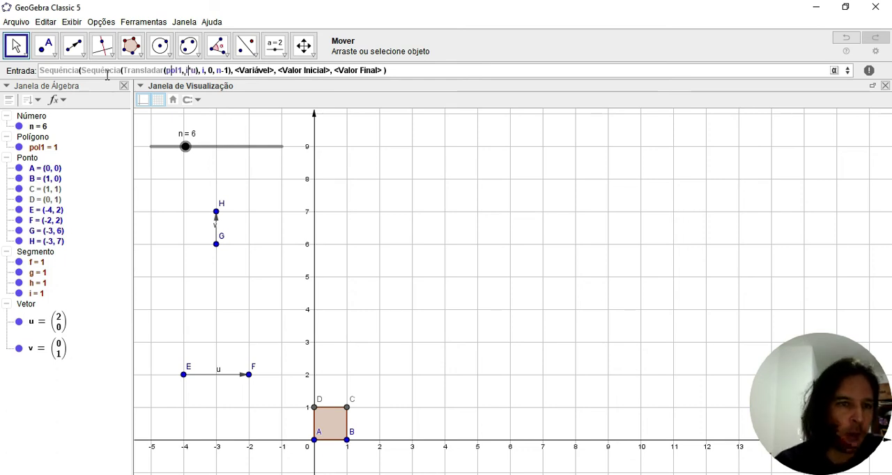
key("Left")
key("Right")
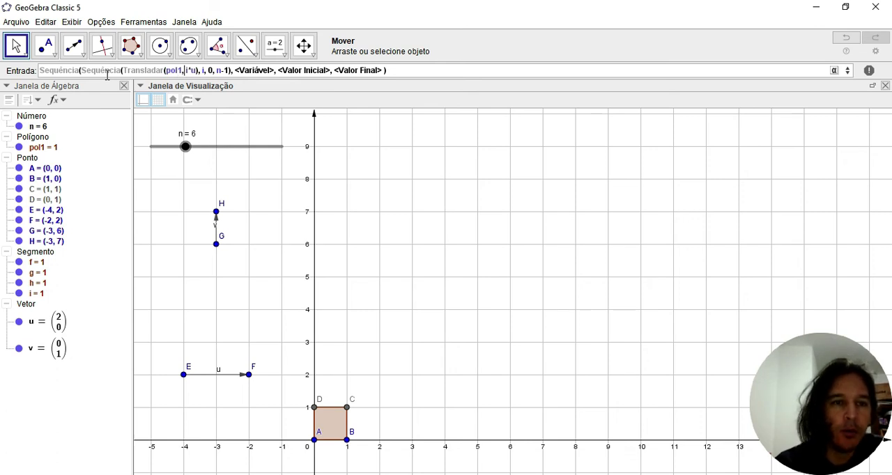
key("Right")
key("Right")
key("Right")
key("Right")
key("Right")
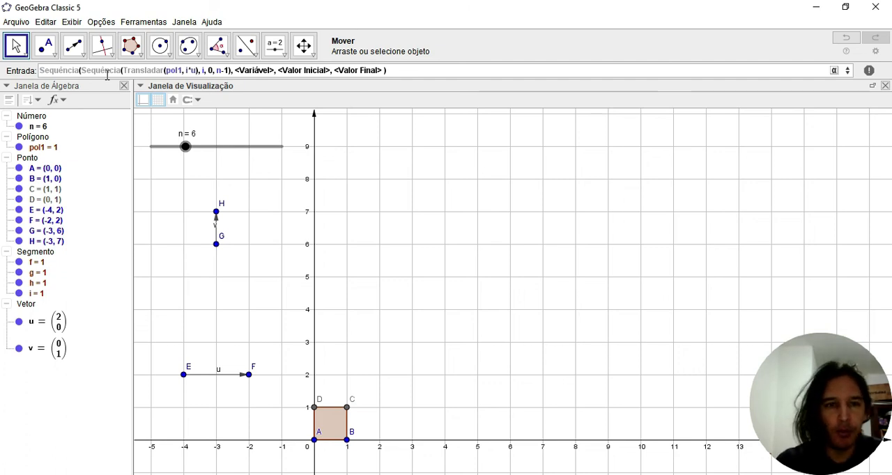
type("+")
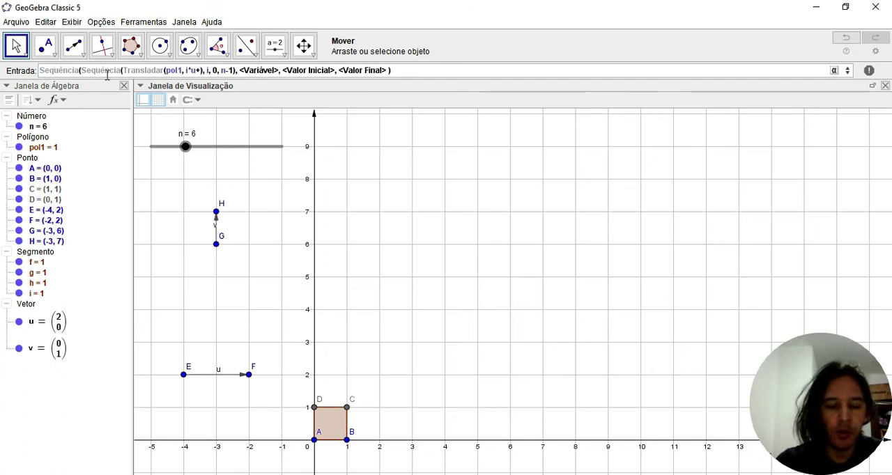
type("j")
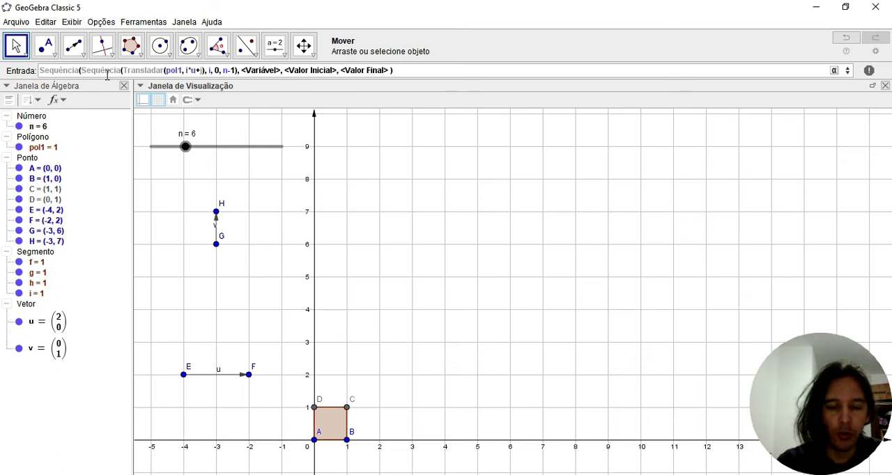
type("*")
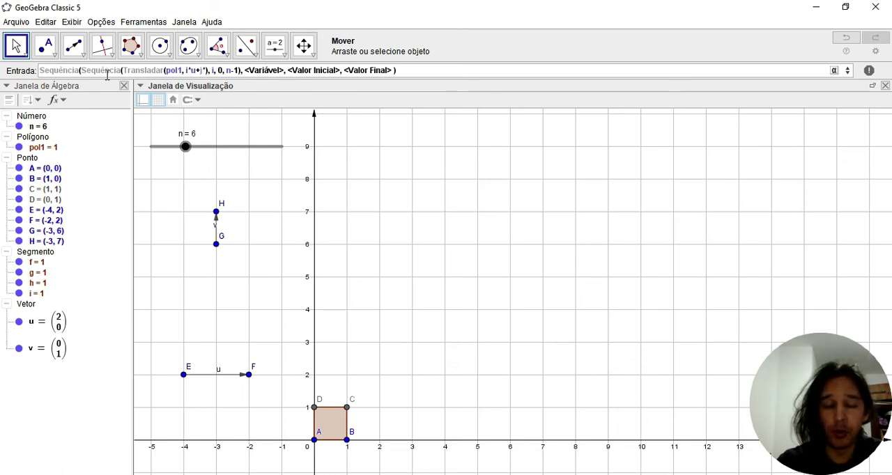
type("v")
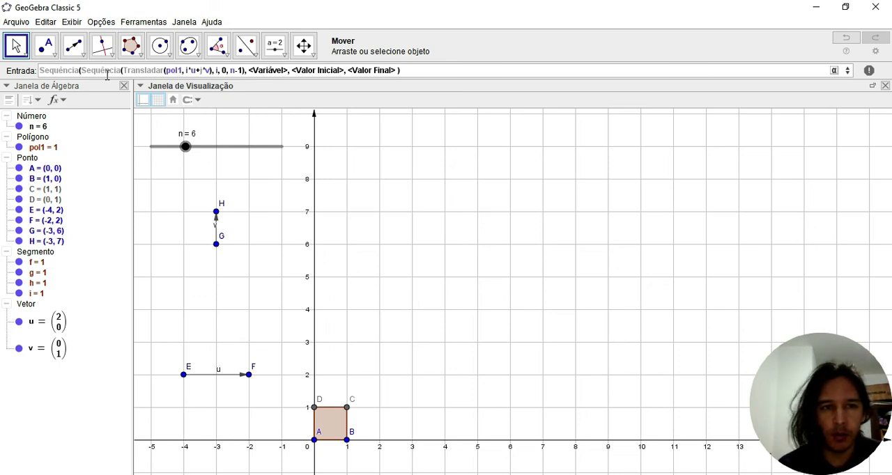
Complete the outer Sequência with variable j running from 0 to n-1
key("Right")
key("Right")
key("Right")
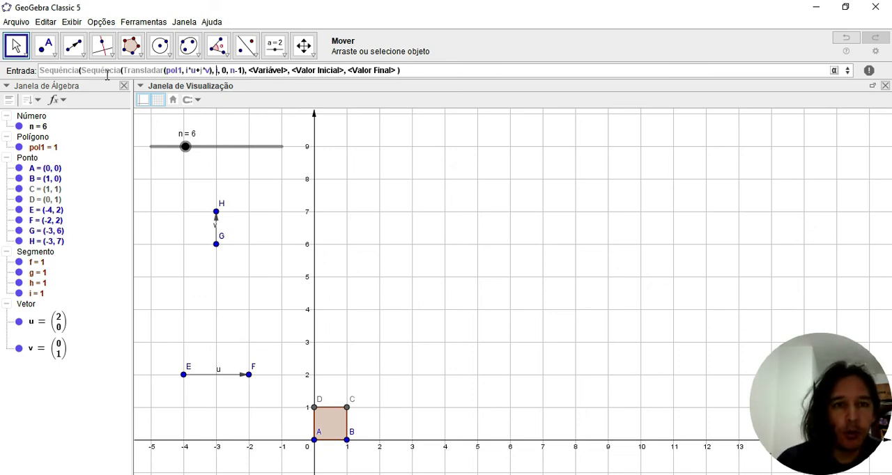
key("Right")
key("Right")
key("Right")
key("Right")
key("Right")
key("Right")
key("Right")
key("Right")
key("Right")
key("Right")
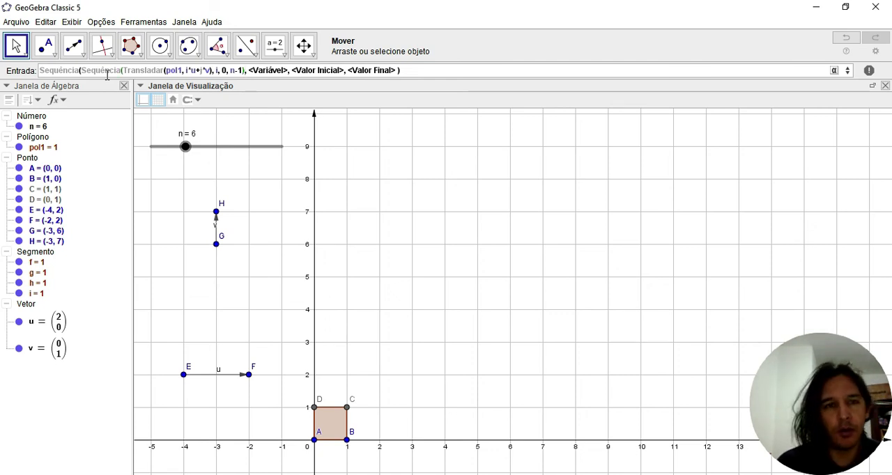
key("Tab")
type("i")
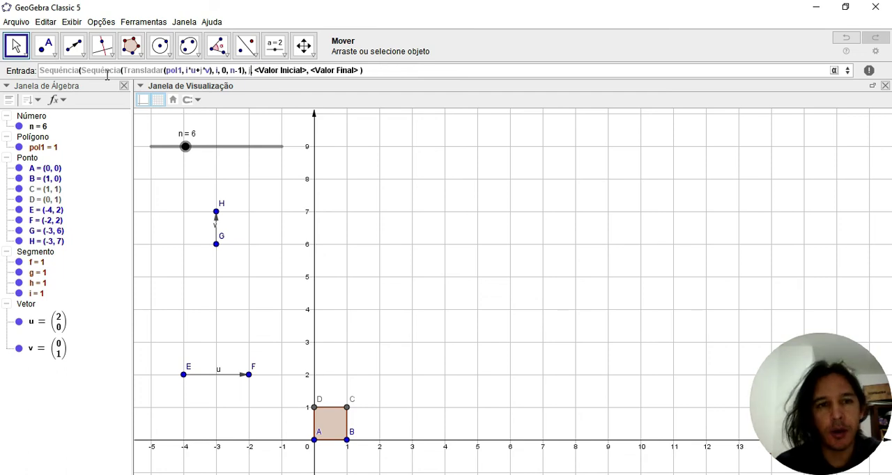
key("Tab")
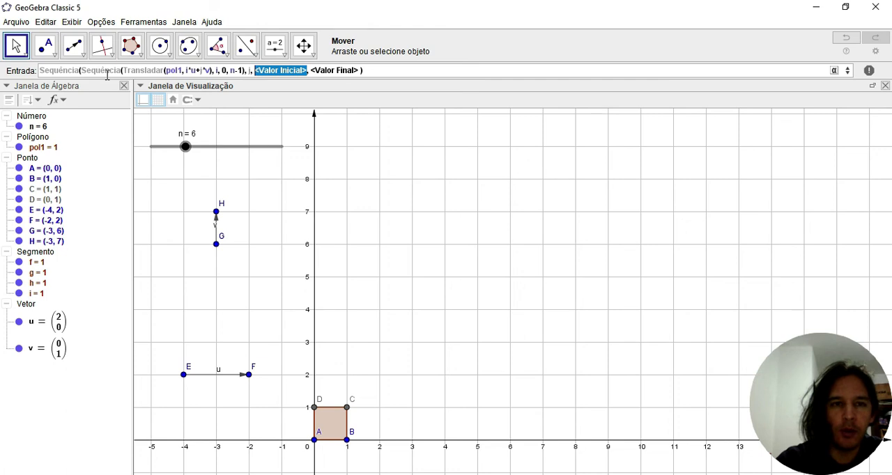
type("0")
key("Tab")
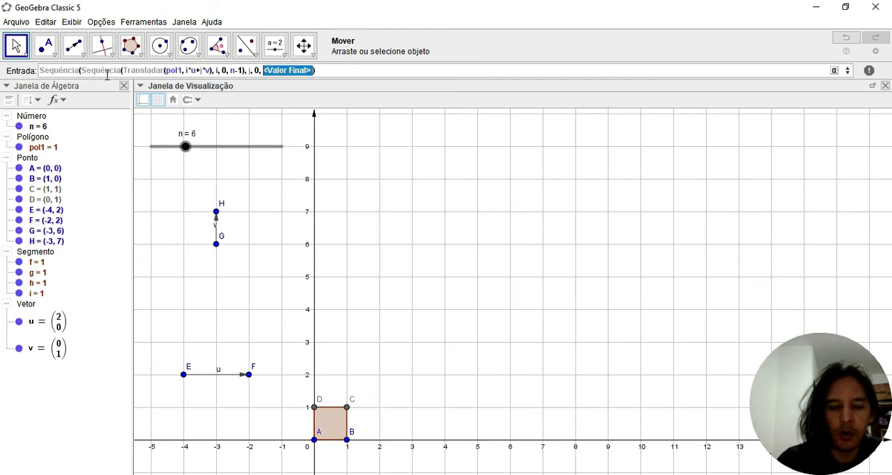
type("n-1")
key("Return")
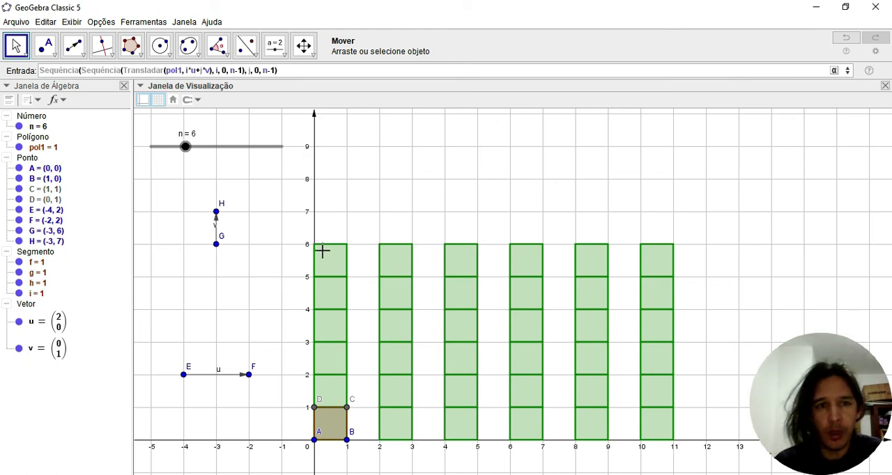
Change the inner Sequência's upper limit for i to n-j-1 and create the nested list
key("Left")
key("Left")
key("Left")
key("Left")
key("Left")
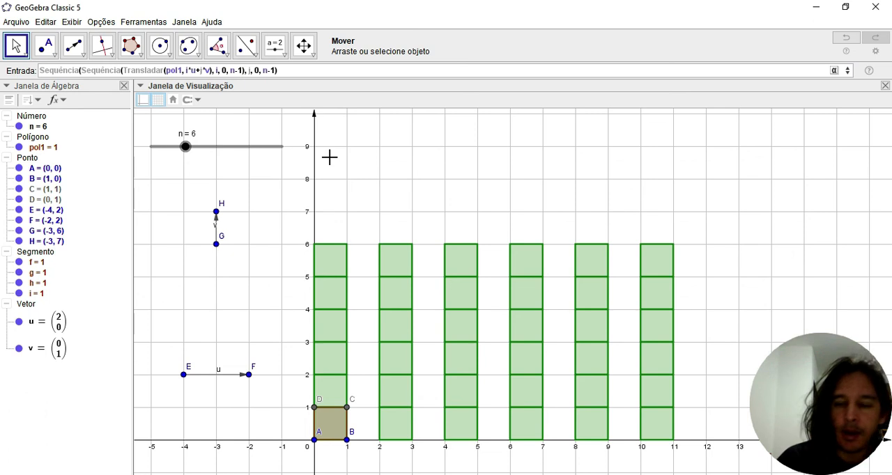
key("BackSpace")
key("BackSpace")
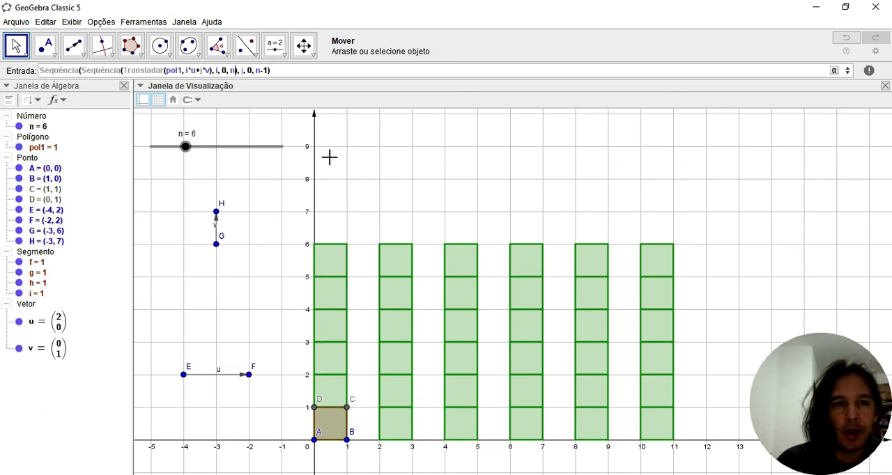
type("-j")
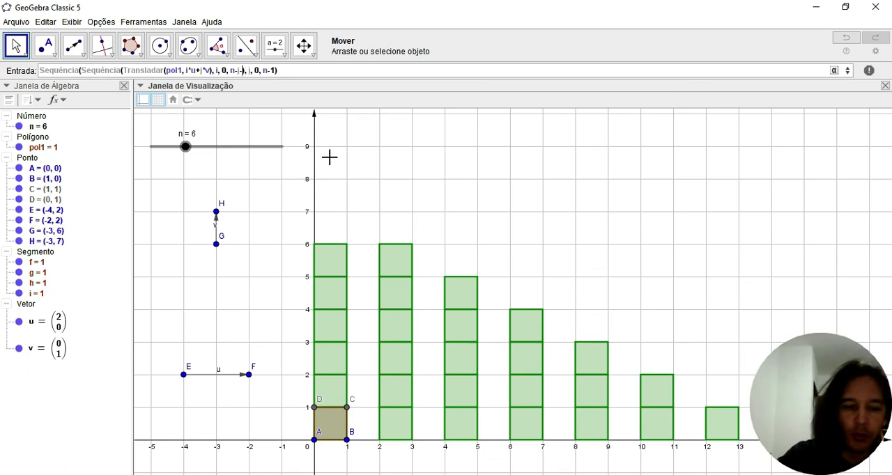
type("-1")
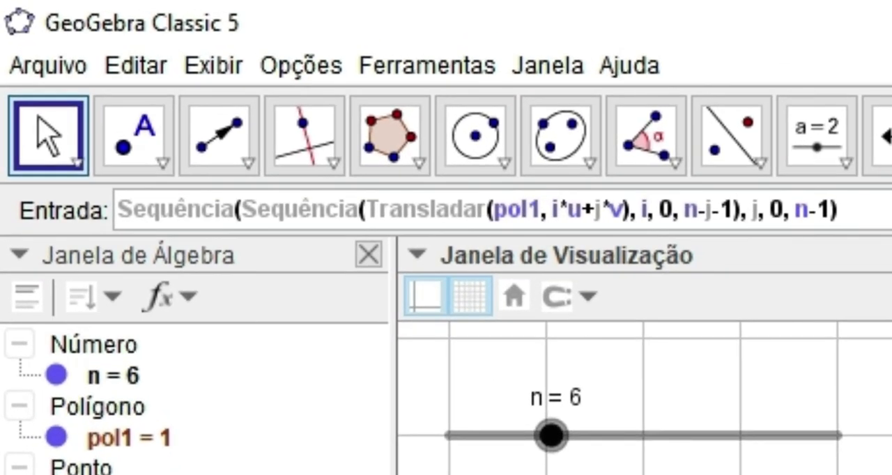
key("Right")
key("Right")
key("Right")
key("Right")
key("Right")
key("Right")
key("Right")
key("Right")
key("Right")
key("Right")
key("Right")
key("Right")
key("Right")
key("Return")
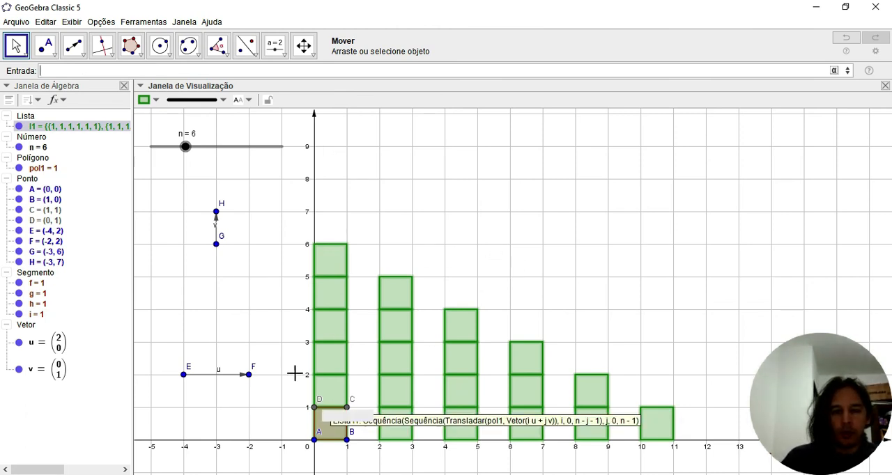
Move point H to (-2, 7) so v is (1, 1), and move F to (-3, 2) and back to (-2, 2)
left_click_drag(217, 212, 249, 211)
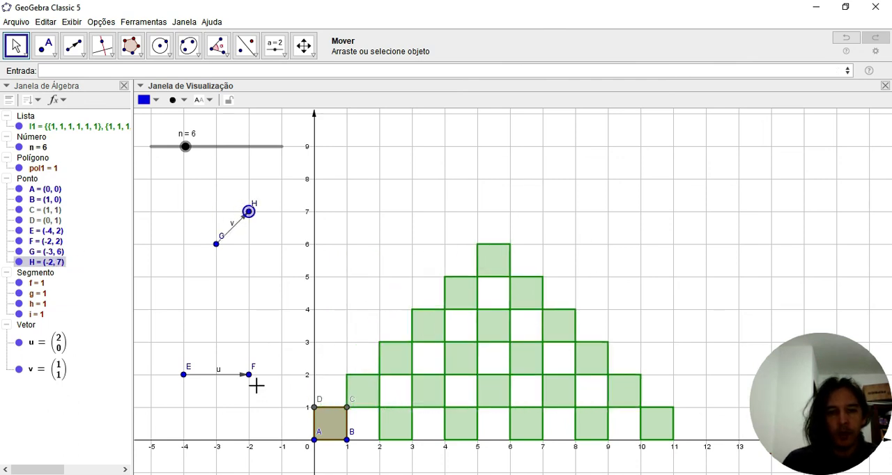
left_click_drag(249, 380, 217, 380)
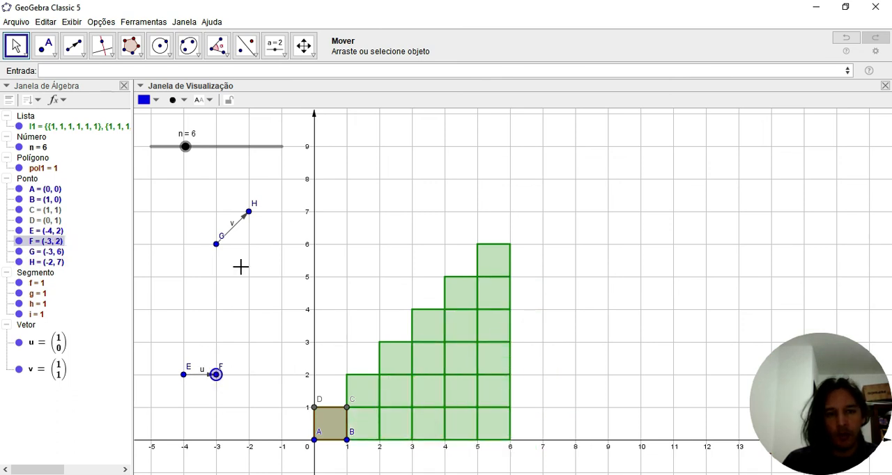
left_click_drag(215, 375, 249, 380)
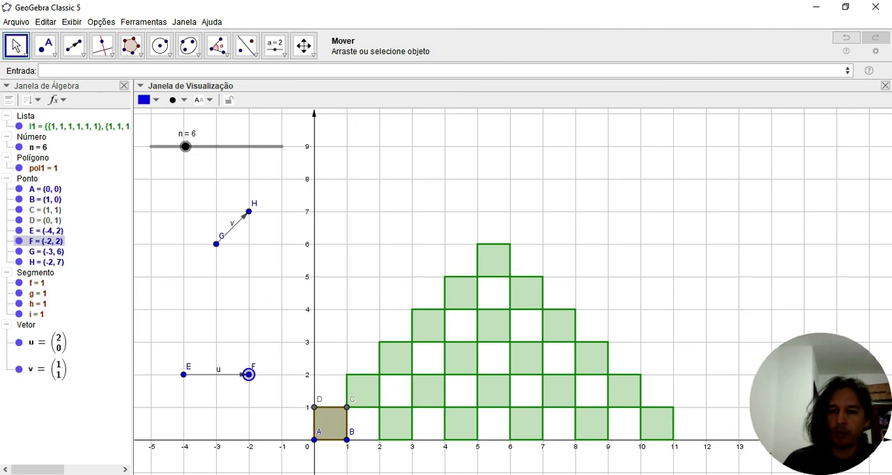